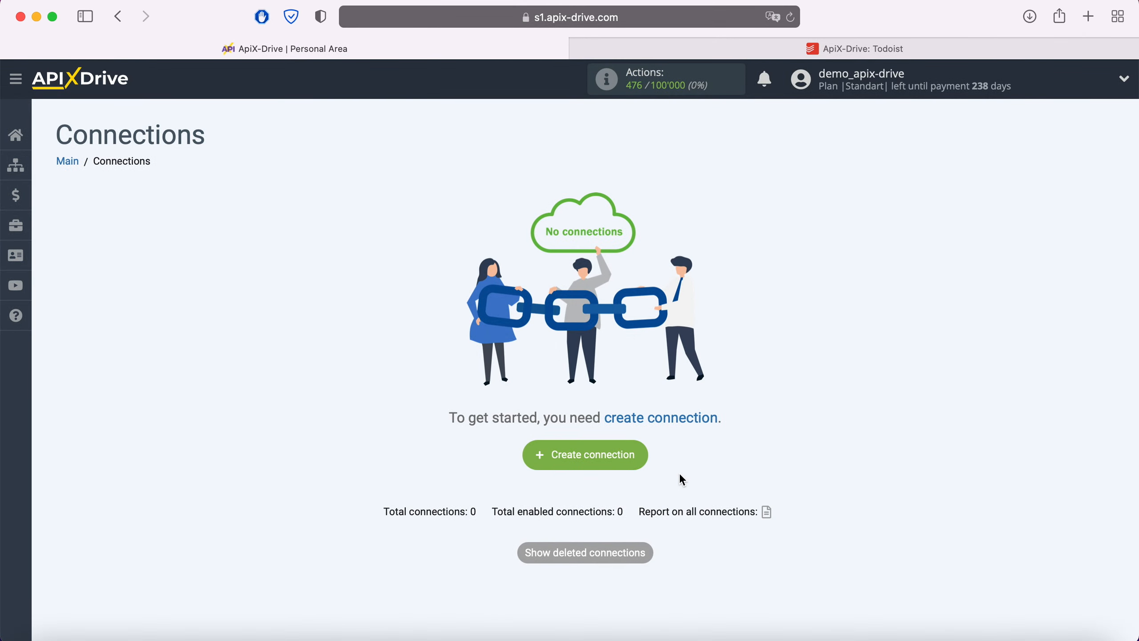
Create a new connection with Facebook as its data source
{"action": "left_click", "coordinate": [639, 453]}
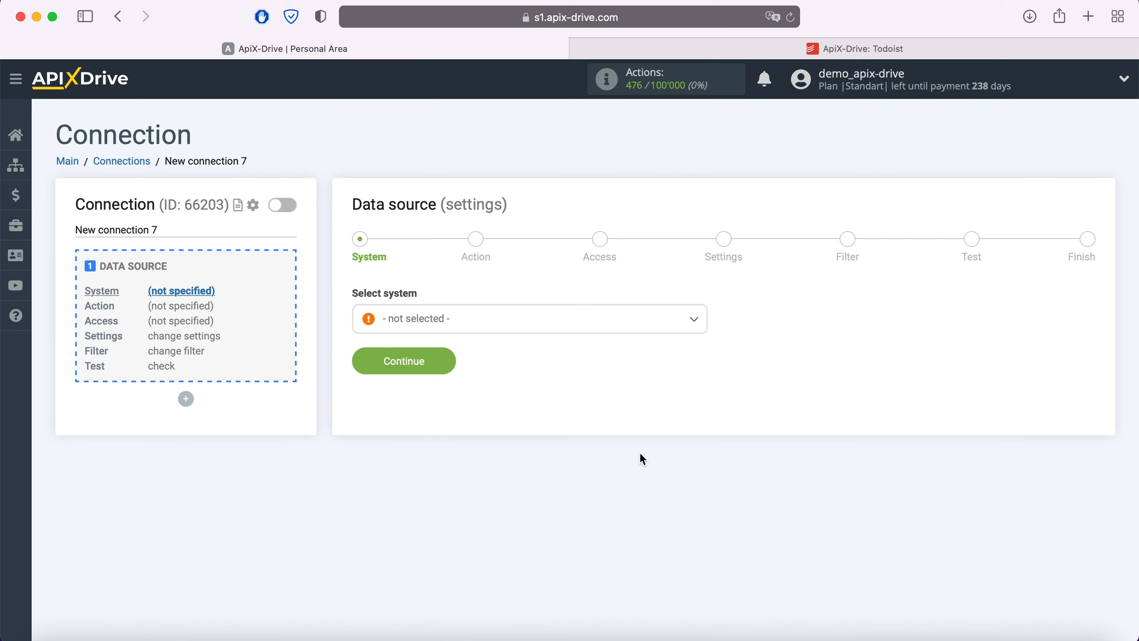
{"action": "left_click", "coordinate": [539, 324]}
{"action": "scroll", "coordinate": [545, 437], "scroll_direction": "down", "scroll_amount": 15}
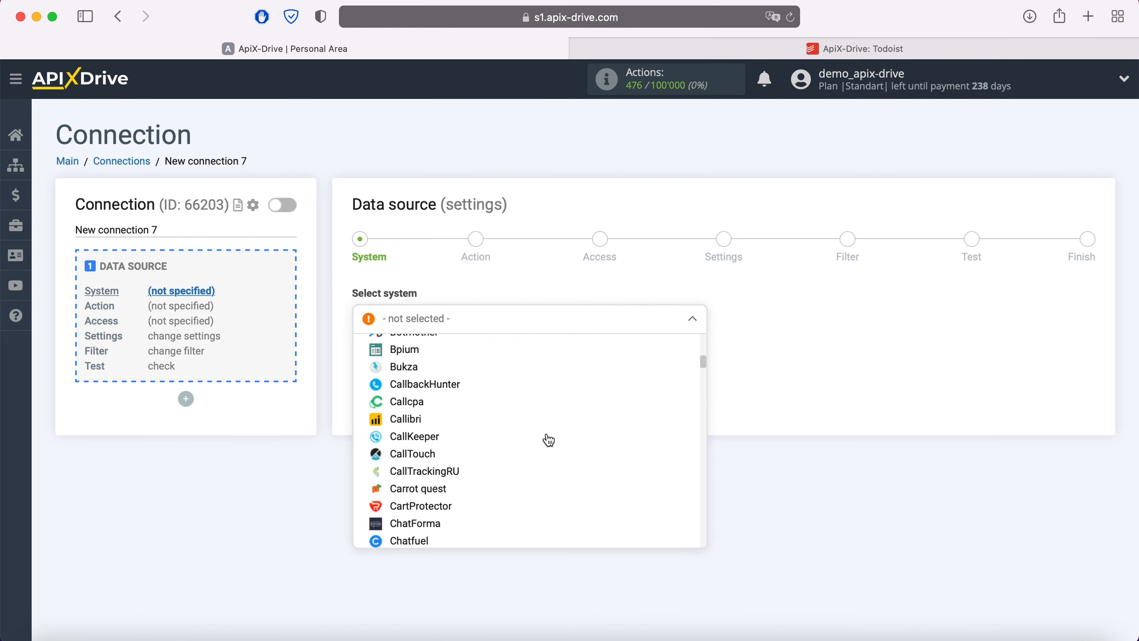
{"action": "scroll", "coordinate": [547, 440], "scroll_direction": "down", "scroll_amount": 3}
{"action": "left_click", "coordinate": [423, 424]}
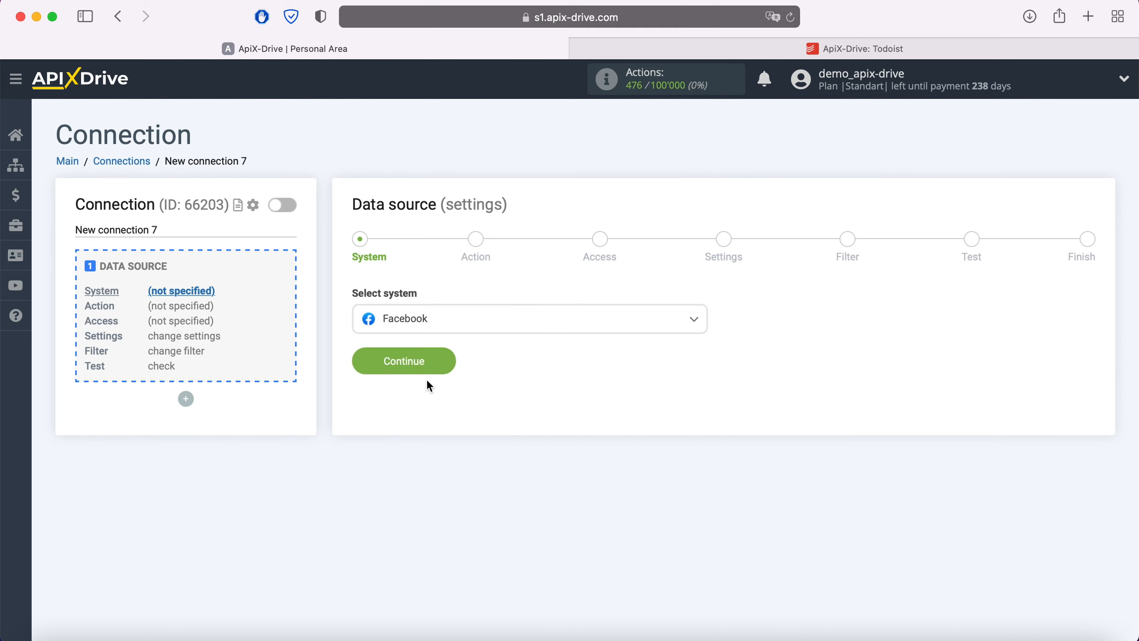
{"action": "left_click", "coordinate": [443, 361]}
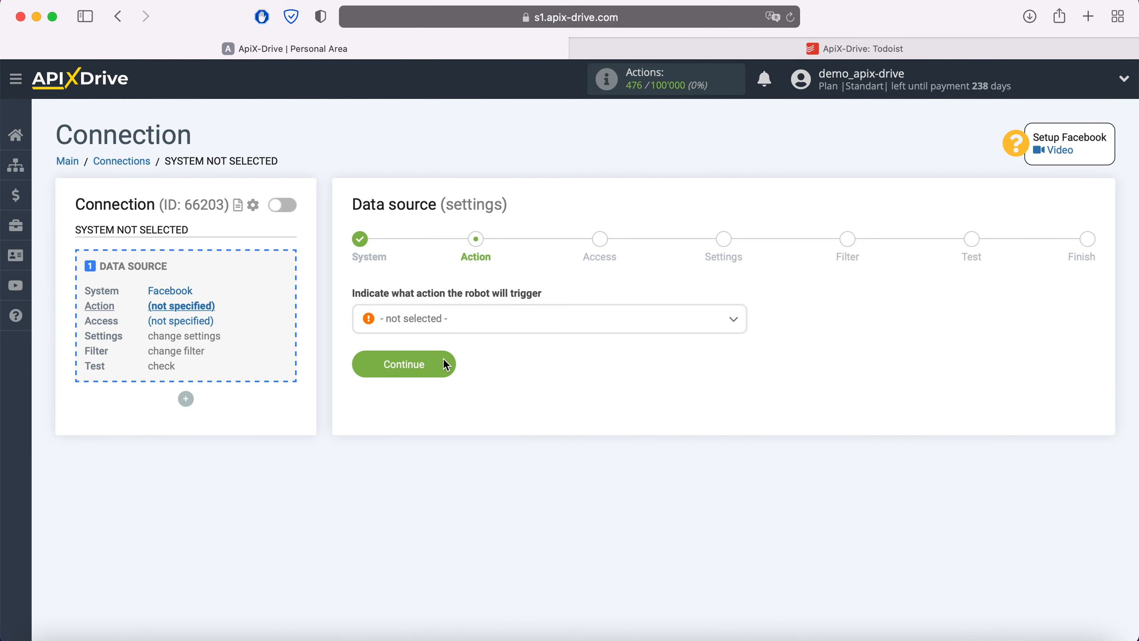
Choose Get Leads (new) as the Facebook action
{"action": "left_click", "coordinate": [478, 332]}
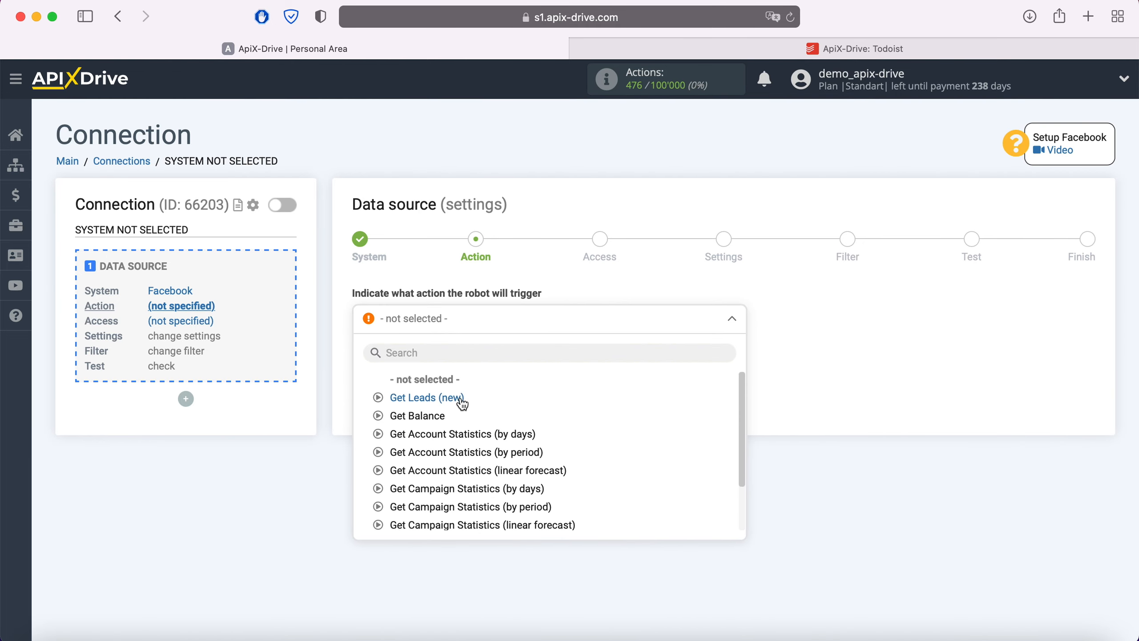
{"action": "left_click", "coordinate": [444, 398]}
{"action": "left_click", "coordinate": [447, 365]}
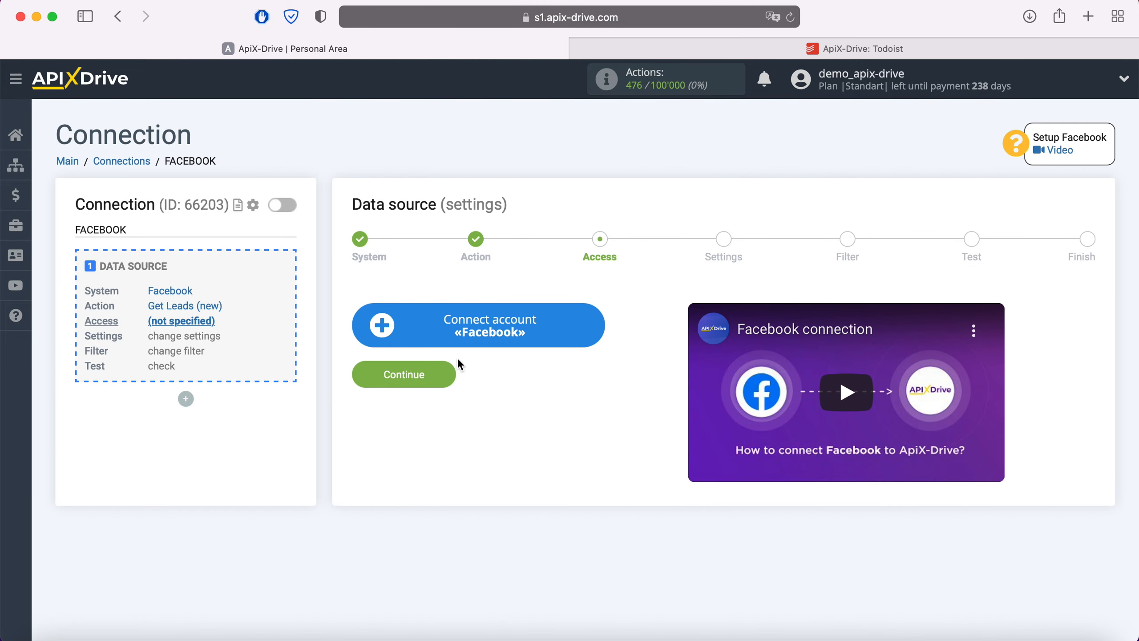
Log in to Facebook with the saved login and grant ApiX-Drive access to all four Pages
{"action": "left_click", "coordinate": [589, 320]}
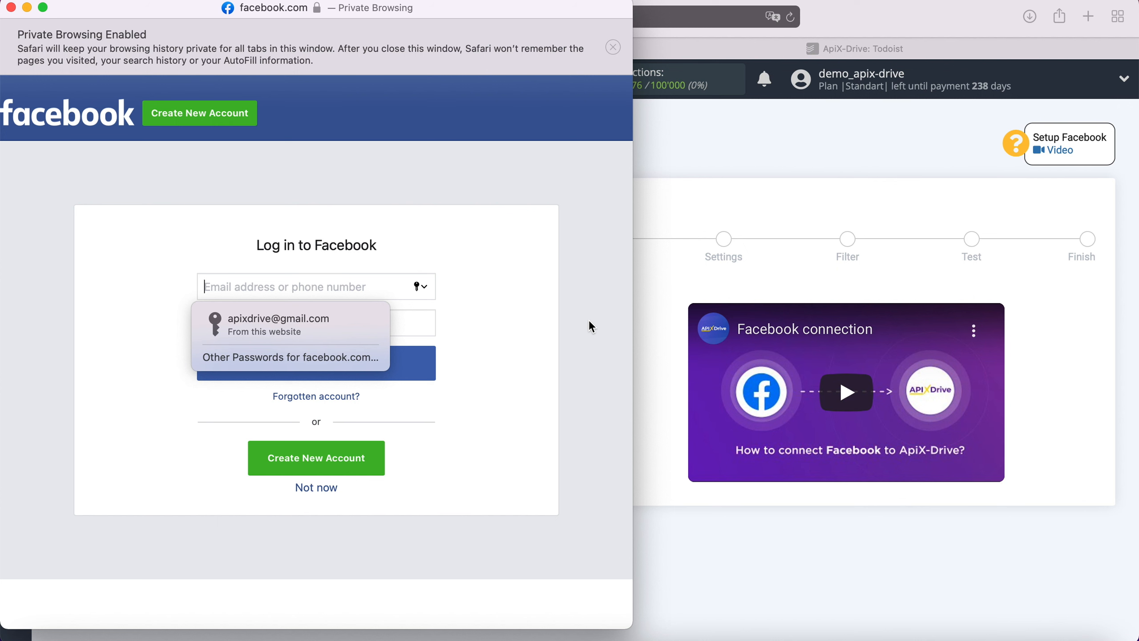
{"action": "left_click", "coordinate": [341, 332]}
{"action": "left_click", "coordinate": [352, 359]}
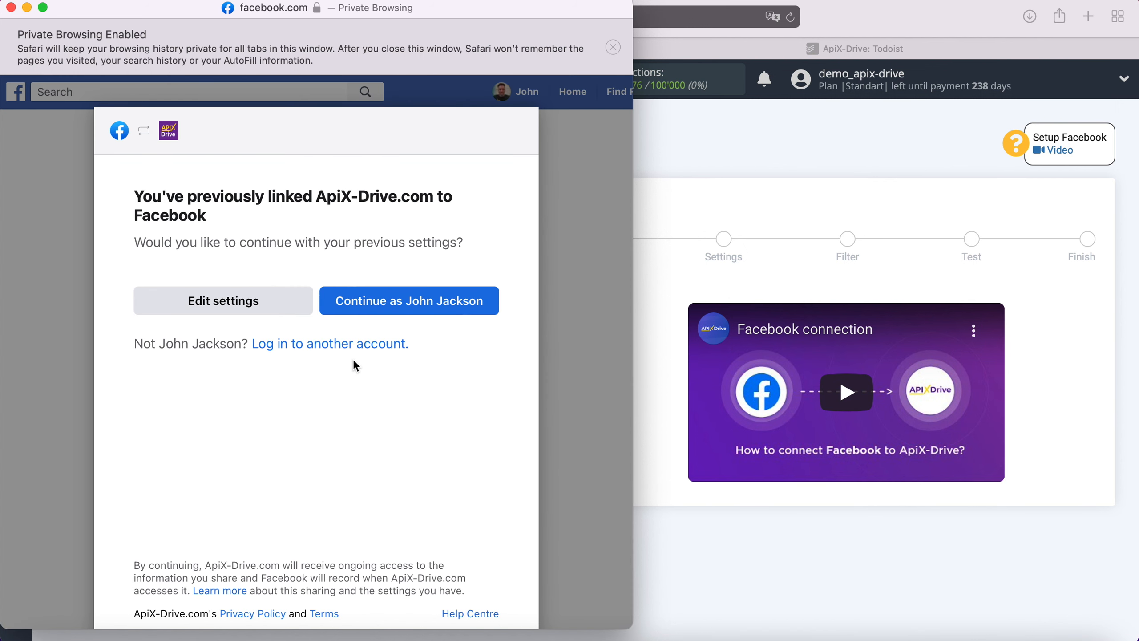
{"action": "left_click", "coordinate": [295, 299]}
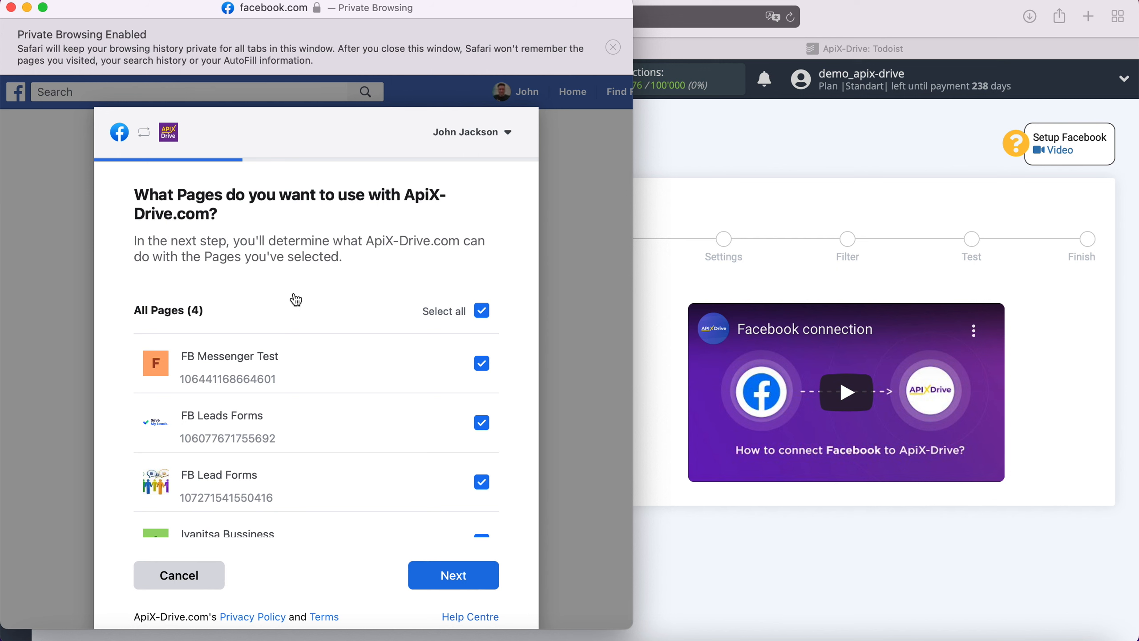
{"action": "left_click", "coordinate": [478, 579]}
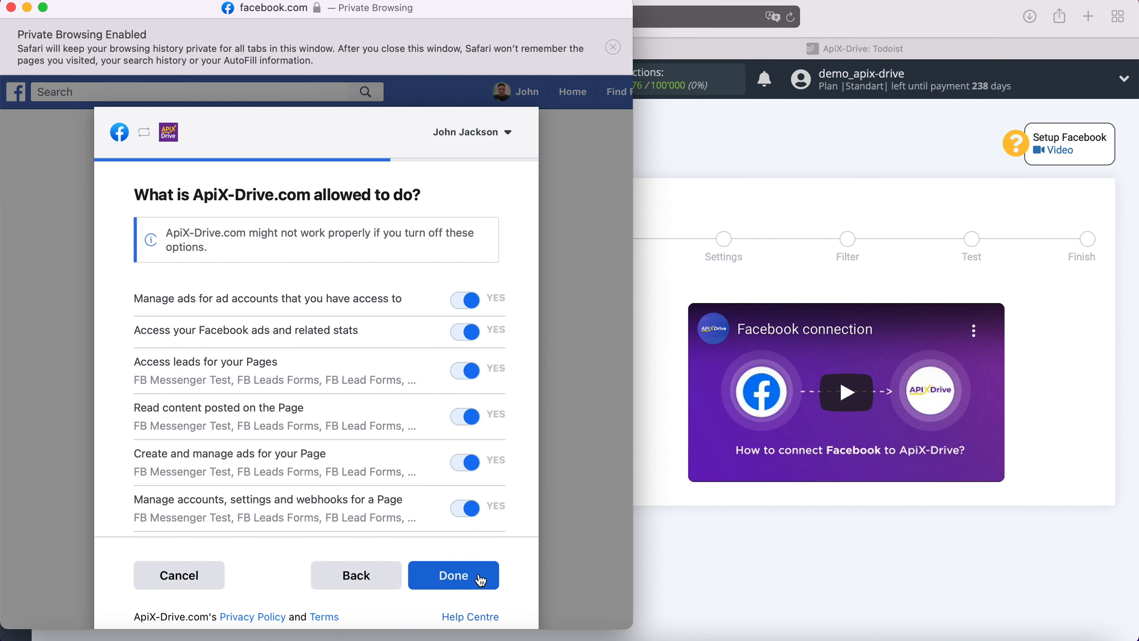
{"action": "left_click", "coordinate": [480, 579]}
{"action": "left_click", "coordinate": [318, 334]}
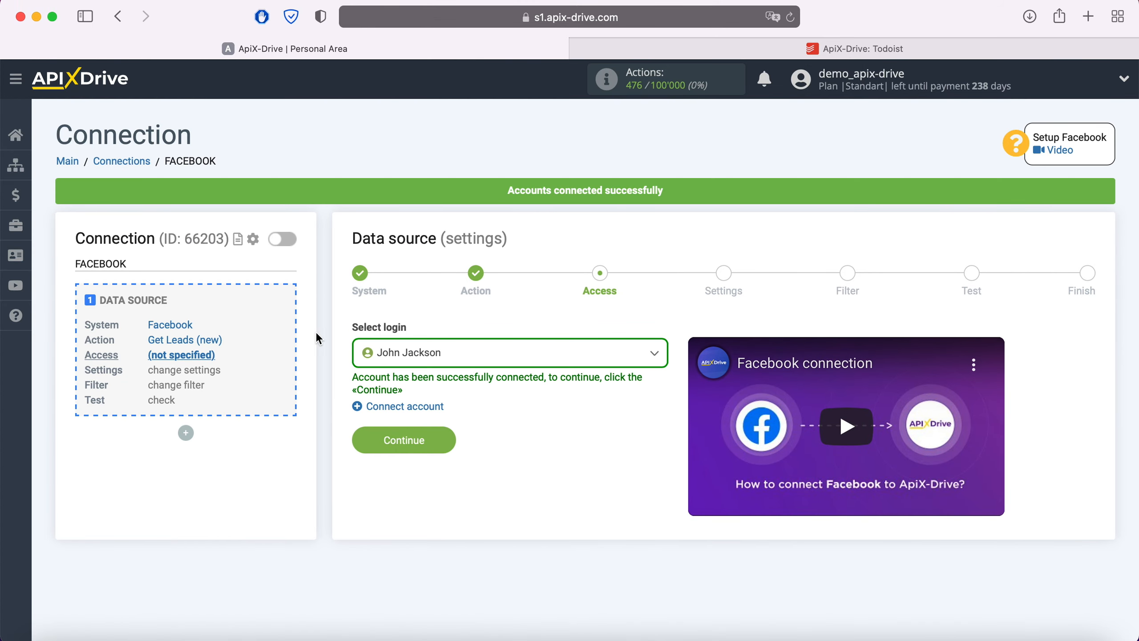
Select the connected Facebook account as the source login
{"action": "left_click", "coordinate": [471, 353]}
{"action": "left_click", "coordinate": [445, 449]}
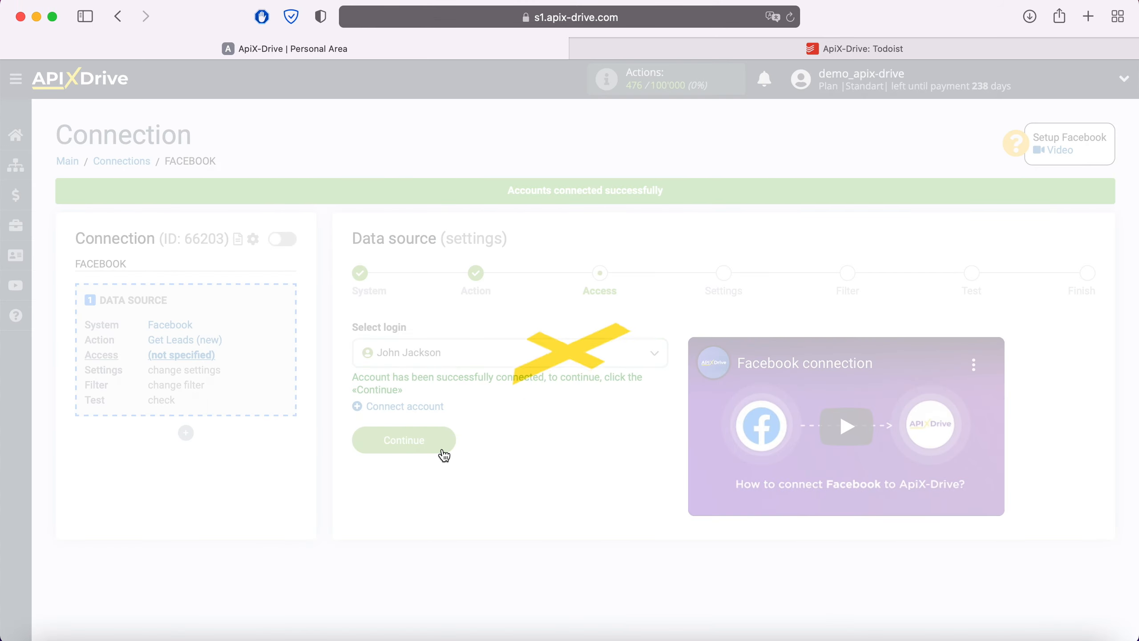
{"action": "left_click", "coordinate": [442, 434]}
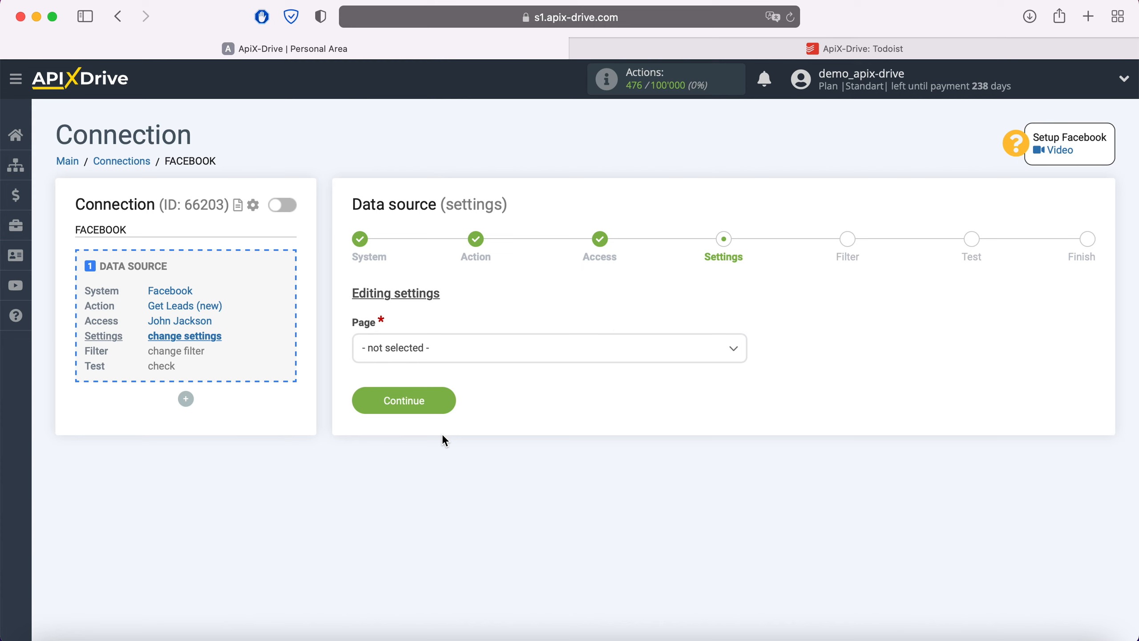
Set Page to FB Leads Forms and include only FB Lead Form 20.05.2021
{"action": "left_click", "coordinate": [446, 343]}
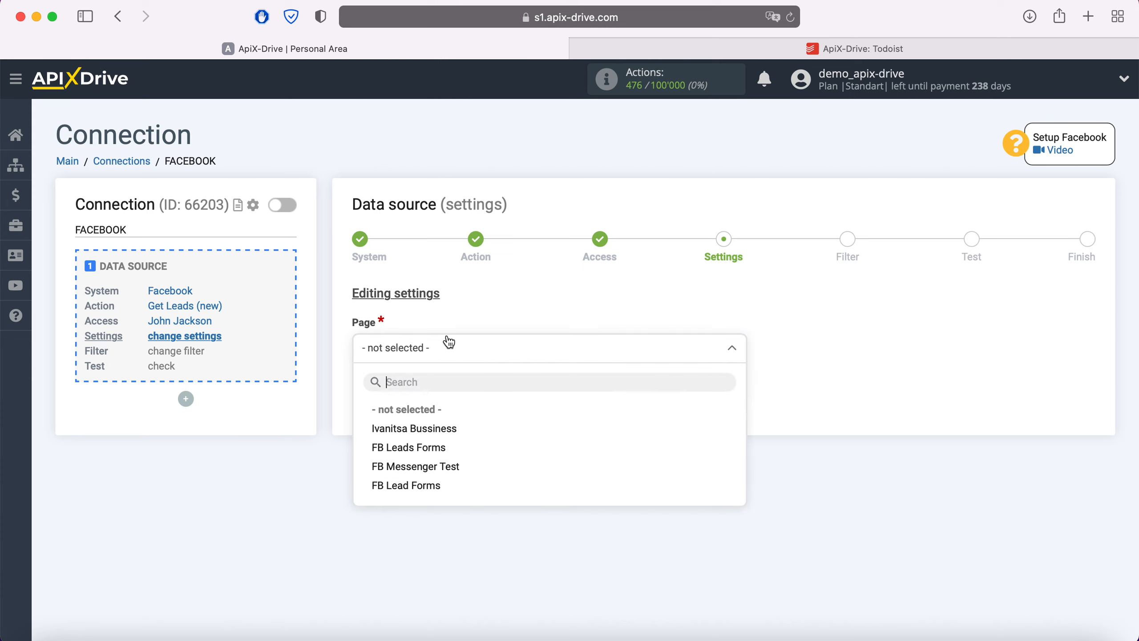
{"action": "left_click", "coordinate": [433, 448]}
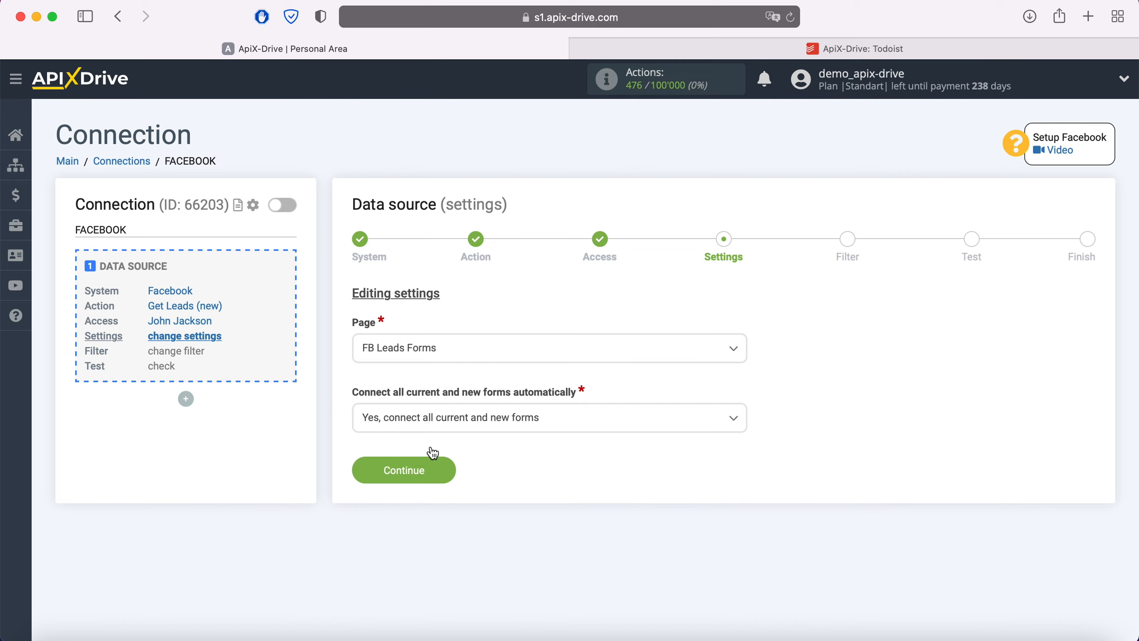
{"action": "left_click", "coordinate": [580, 420]}
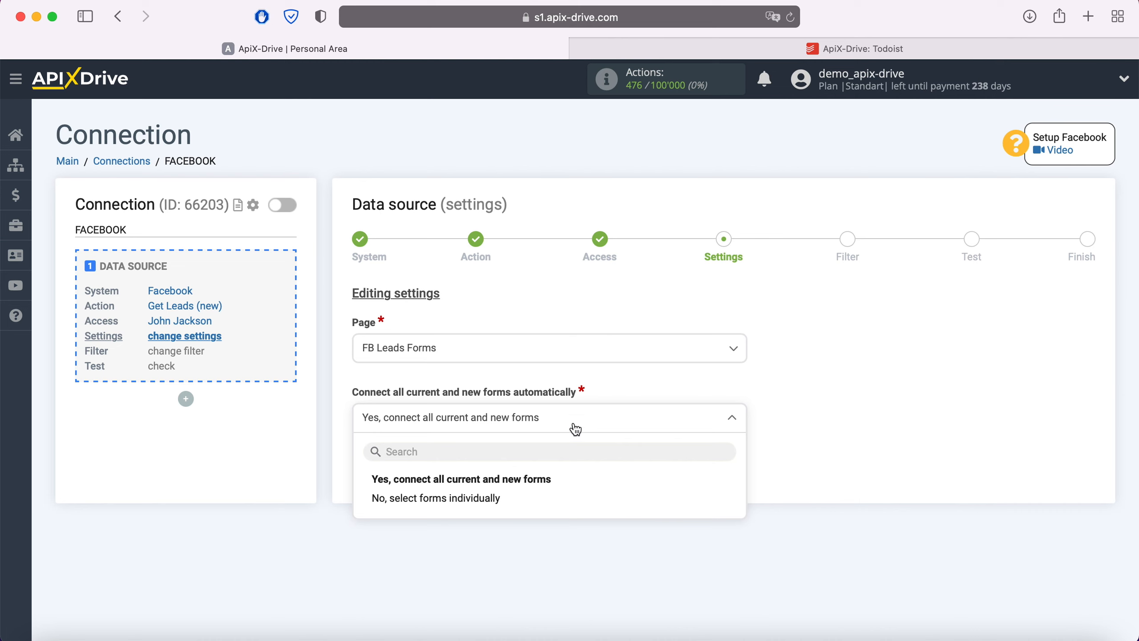
{"action": "left_click", "coordinate": [506, 499]}
{"action": "left_click", "coordinate": [358, 480]}
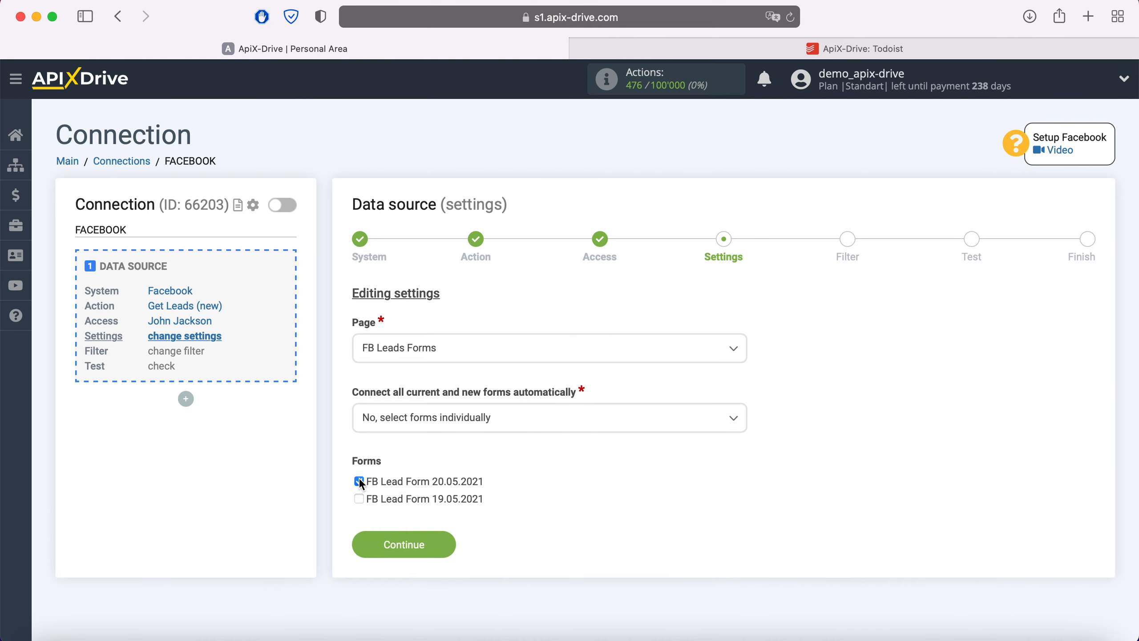
{"action": "left_click", "coordinate": [442, 537]}
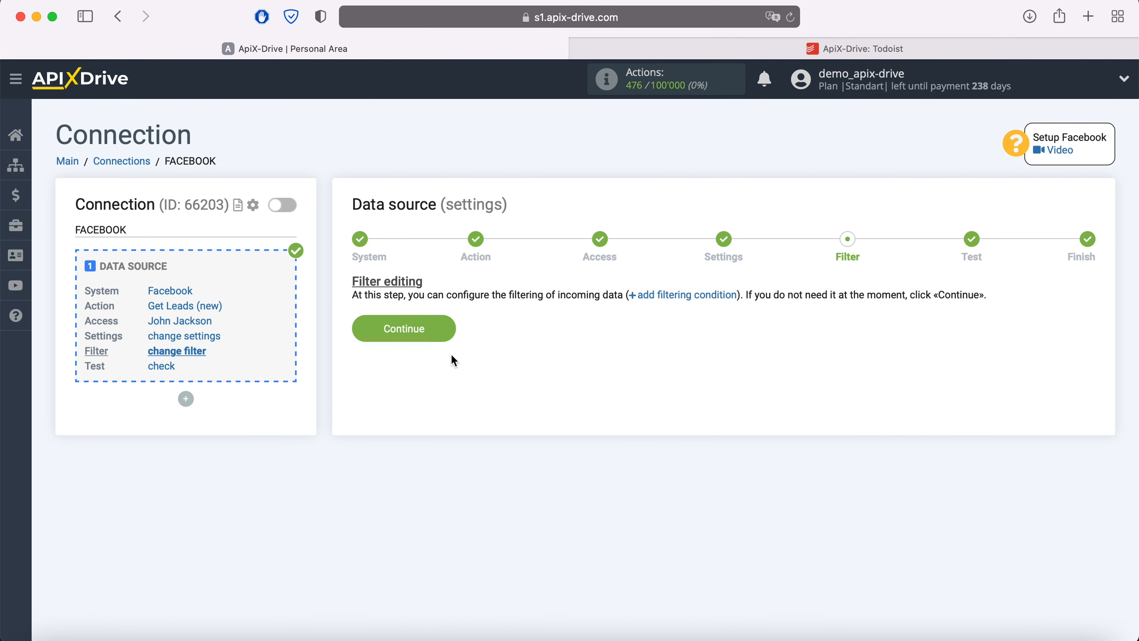
Skip filtering, review the sample lead, and finish the Facebook source setup
{"action": "left_click", "coordinate": [447, 328]}
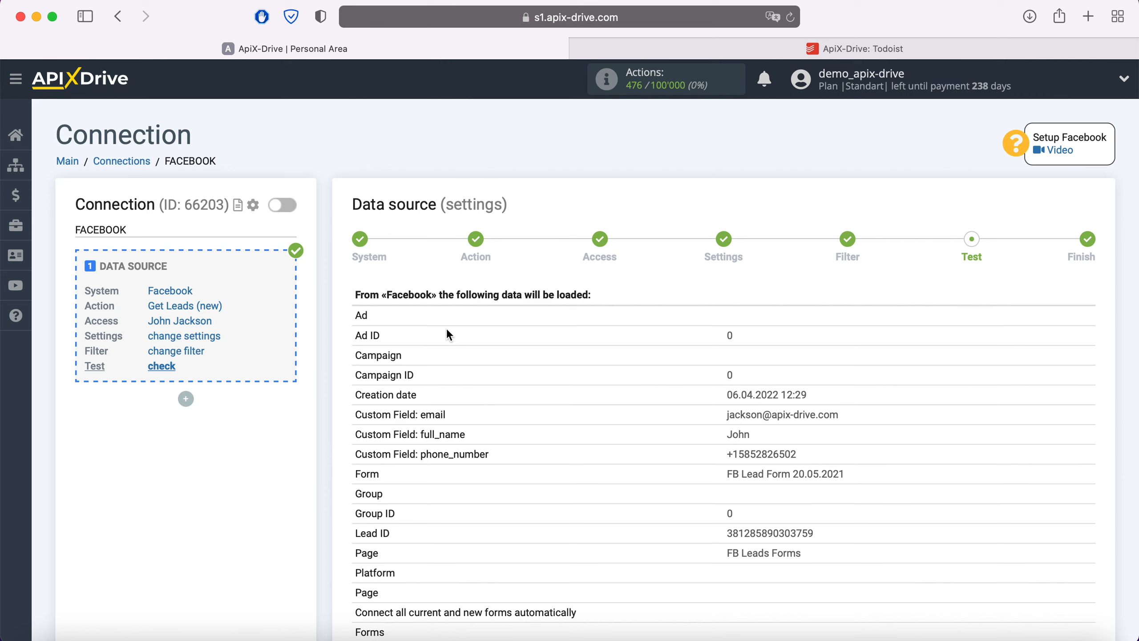
{"action": "scroll", "coordinate": [447, 331], "scroll_direction": "down", "scroll_amount": 3}
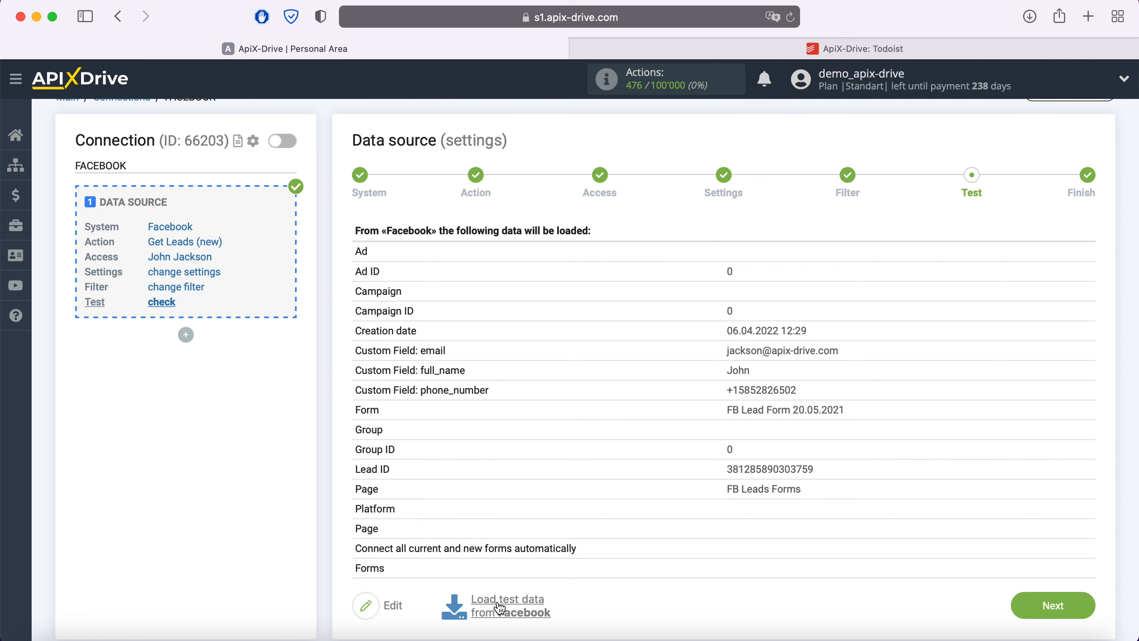
{"action": "left_click", "coordinate": [1076, 605]}
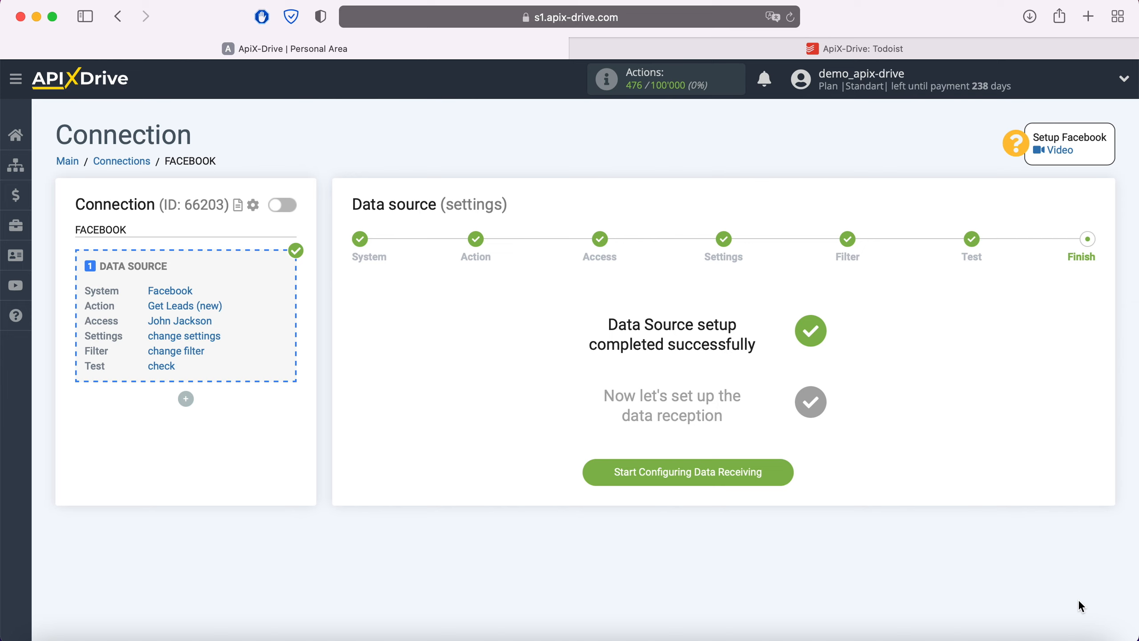
{"action": "left_click", "coordinate": [787, 475]}
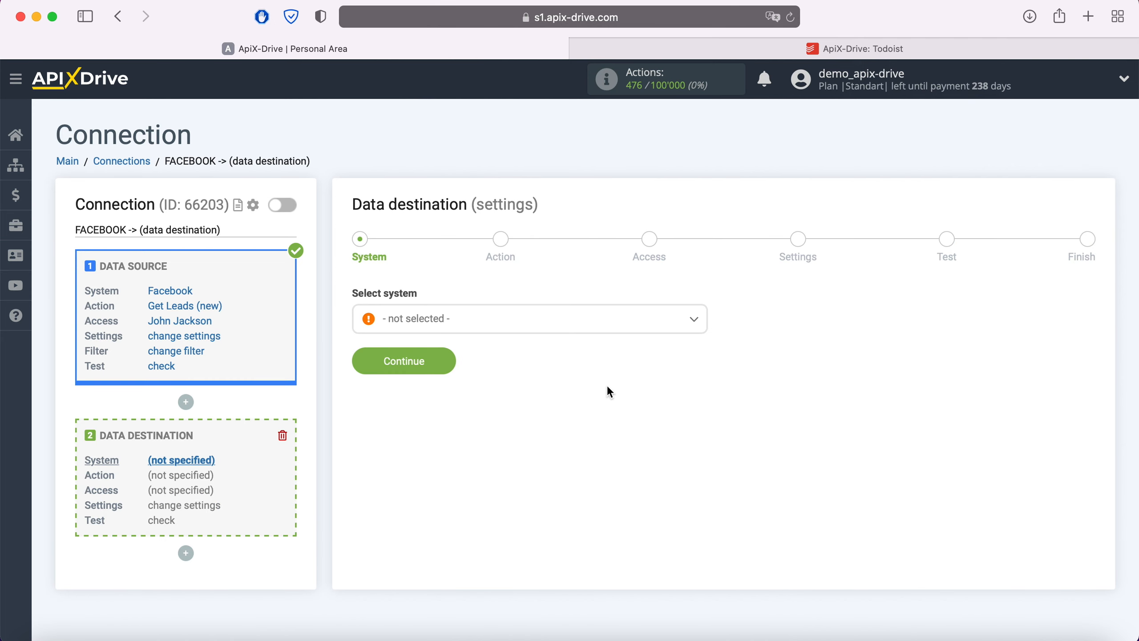
Choose Todoist as the connection's data destination
{"action": "left_click", "coordinate": [557, 328]}
{"action": "scroll", "coordinate": [563, 433], "scroll_direction": "down", "scroll_amount": 10}
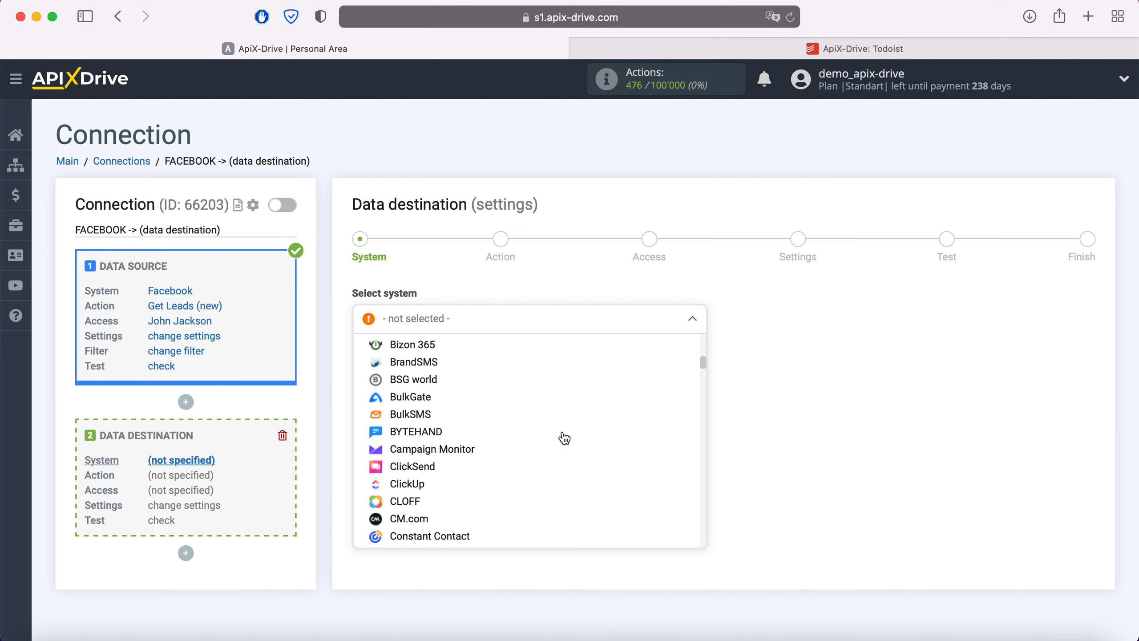
{"action": "scroll", "coordinate": [564, 438], "scroll_direction": "down", "scroll_amount": 15}
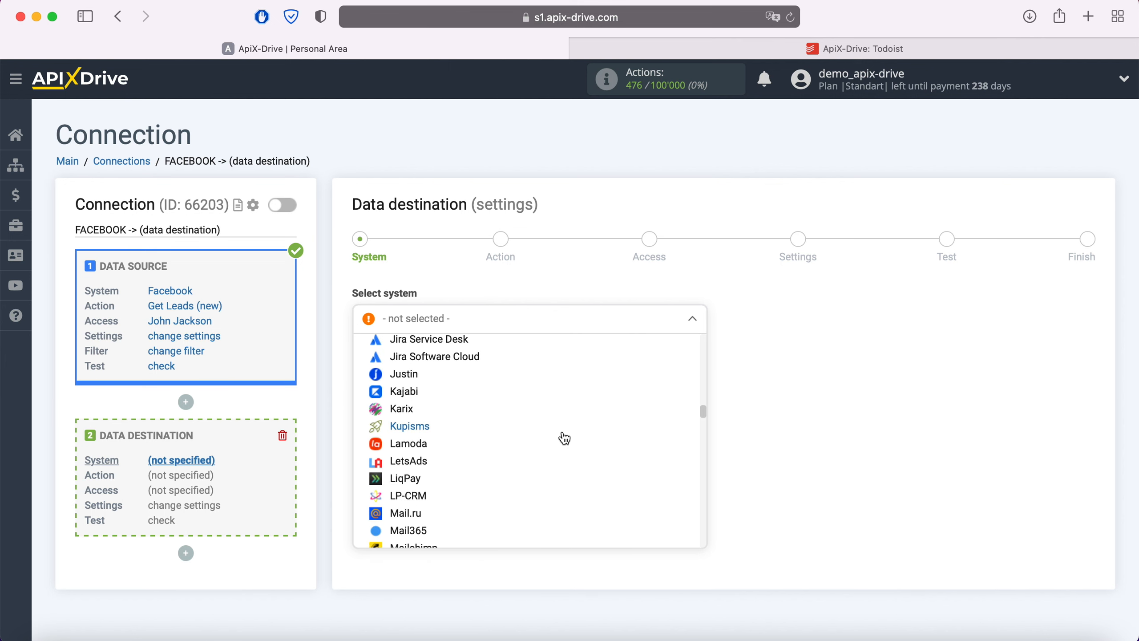
{"action": "scroll", "coordinate": [564, 438], "scroll_direction": "down", "scroll_amount": 15}
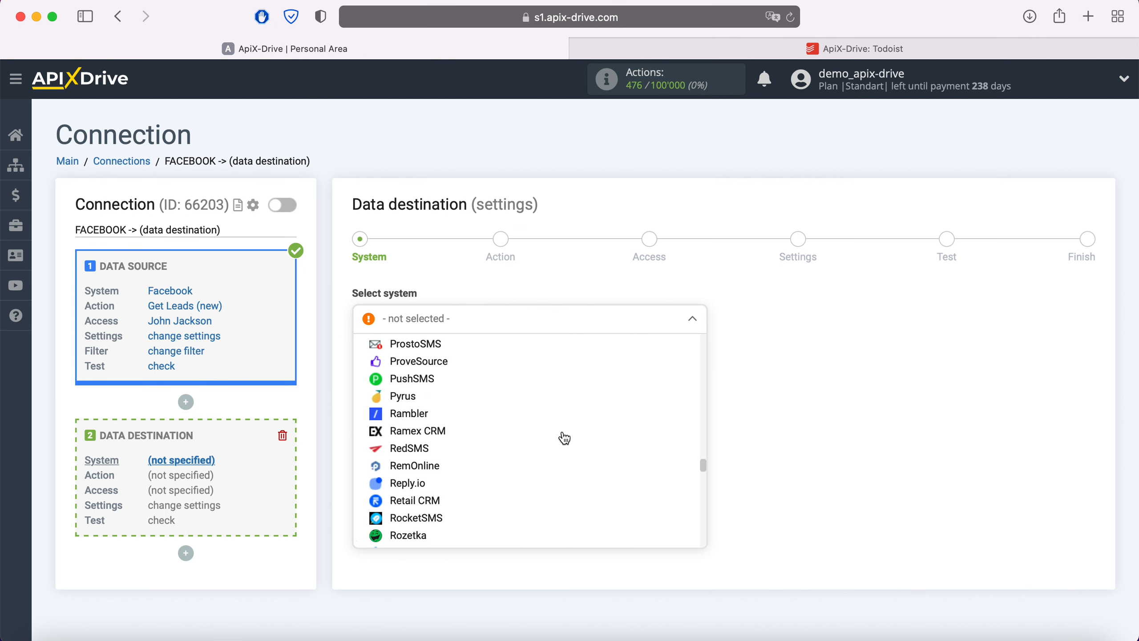
{"action": "scroll", "coordinate": [564, 438], "scroll_direction": "down", "scroll_amount": 15}
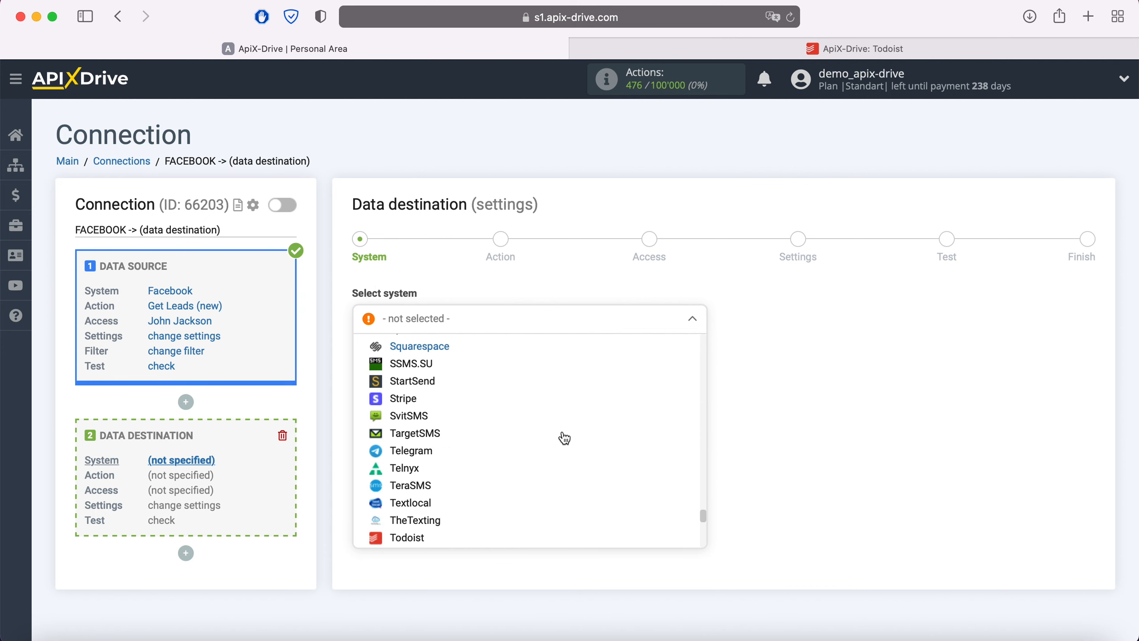
{"action": "scroll", "coordinate": [564, 438], "scroll_direction": "down", "scroll_amount": 3}
{"action": "left_click", "coordinate": [429, 459]}
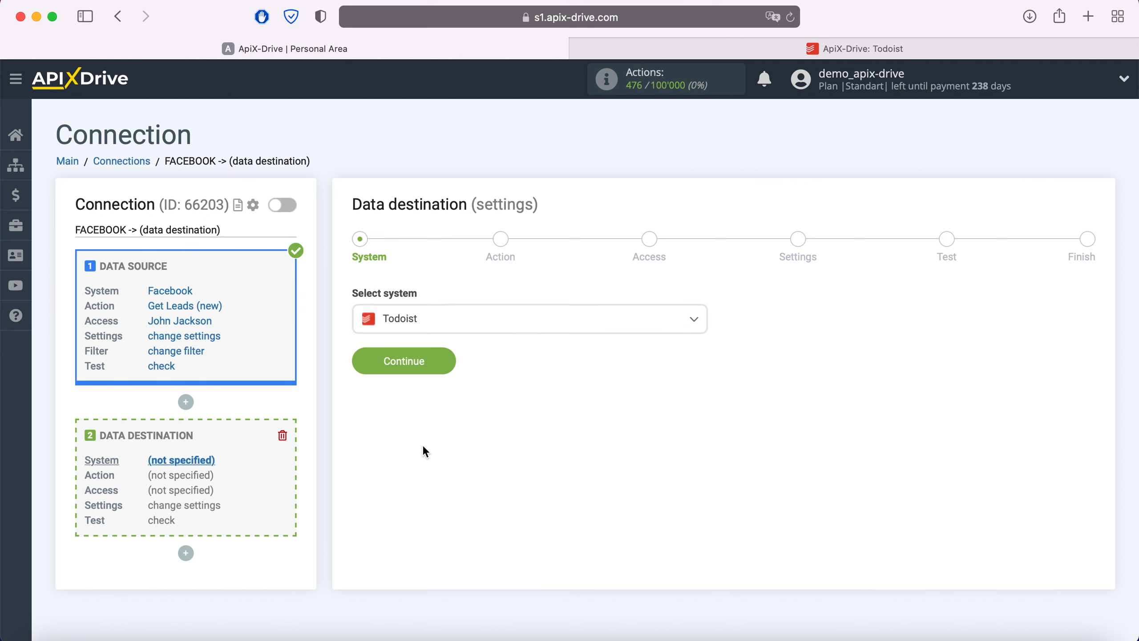
{"action": "left_click", "coordinate": [448, 370]}
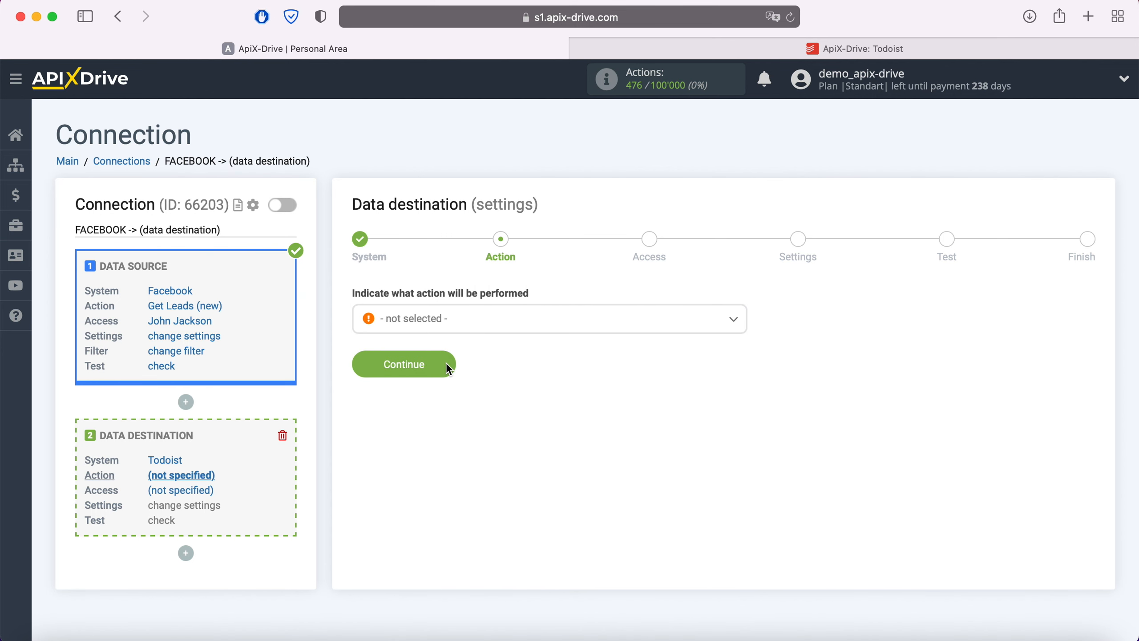
Pick Create Task as the Todoist action and begin linking a Todoist account
{"action": "left_click", "coordinate": [478, 324]}
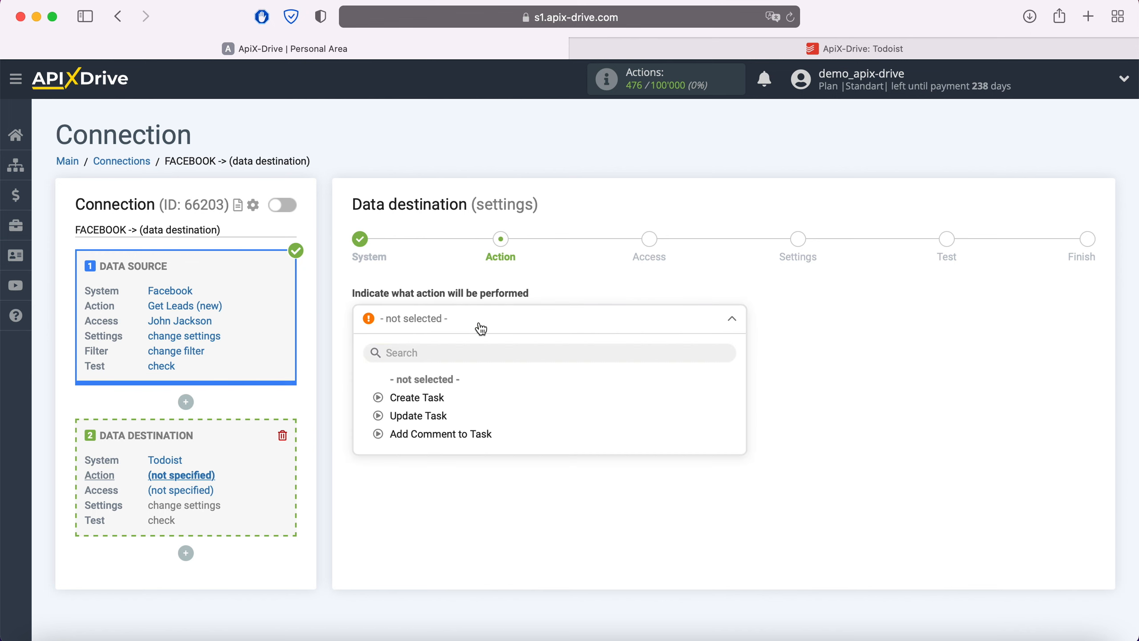
{"action": "left_click", "coordinate": [438, 397]}
{"action": "left_click", "coordinate": [448, 365]}
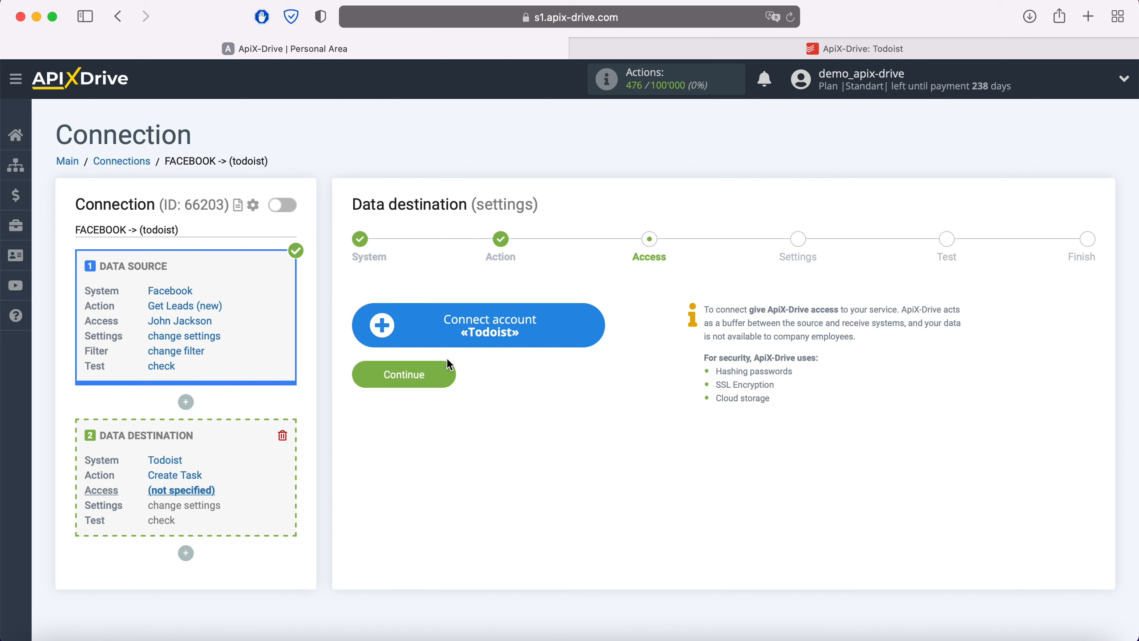
{"action": "left_click", "coordinate": [592, 323]}
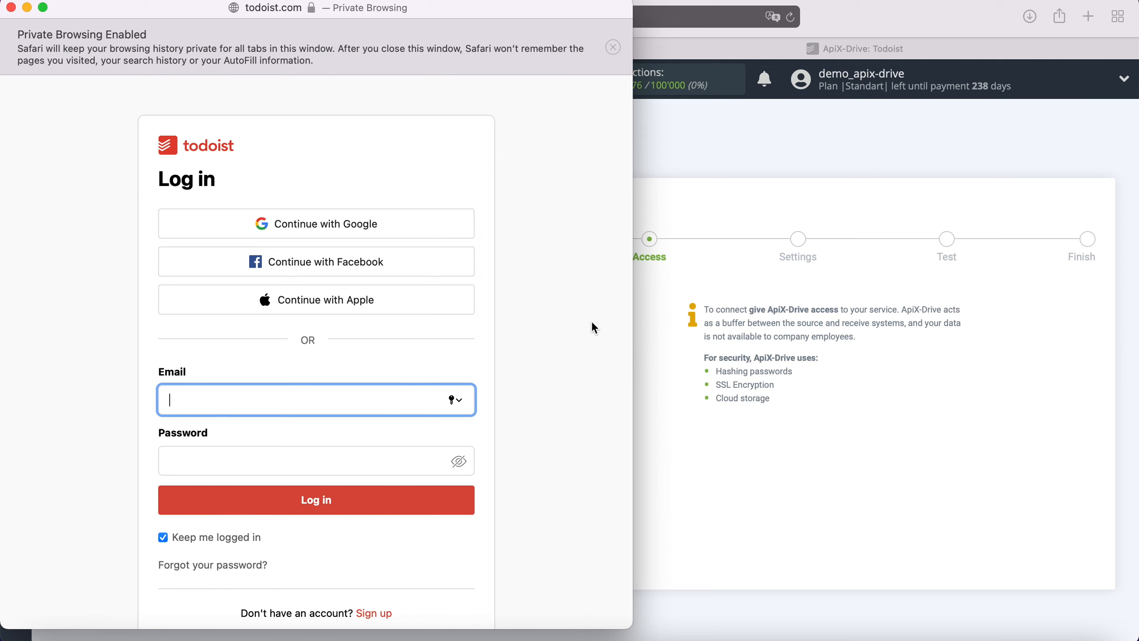
Sign in to Todoist with the account e-mail and password, and grant ApiX-Drive access
{"action": "left_click", "coordinate": [292, 466]}
{"action": "type", "text": "•"}
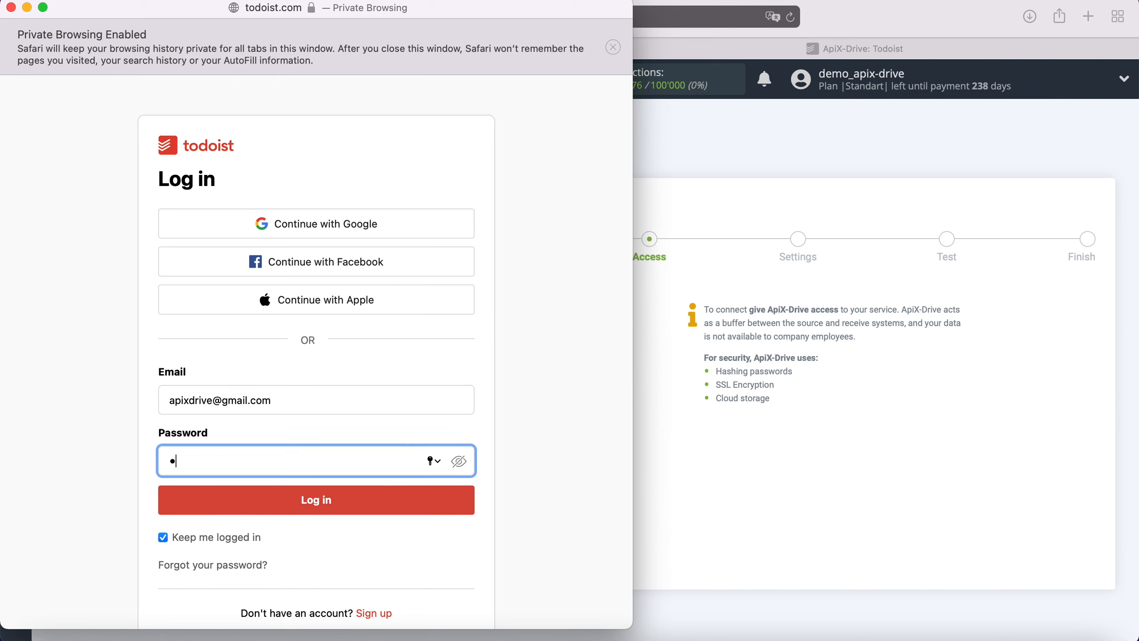
{"action": "type", "text": "•••••••••••"}
{"action": "left_click", "coordinate": [324, 504]}
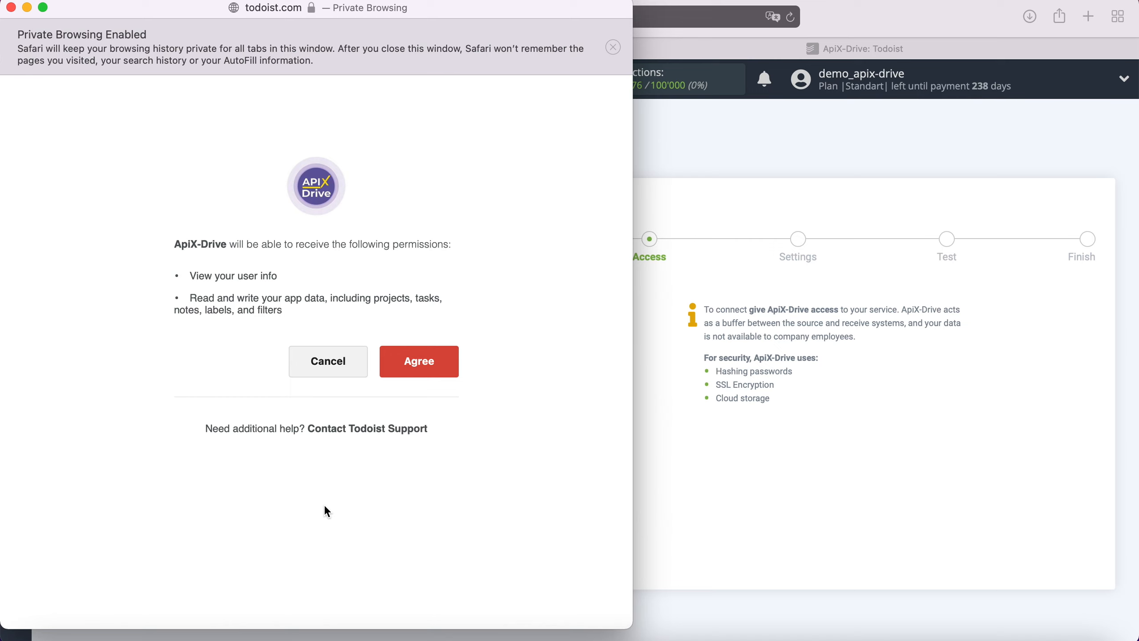
{"action": "left_click", "coordinate": [430, 361]}
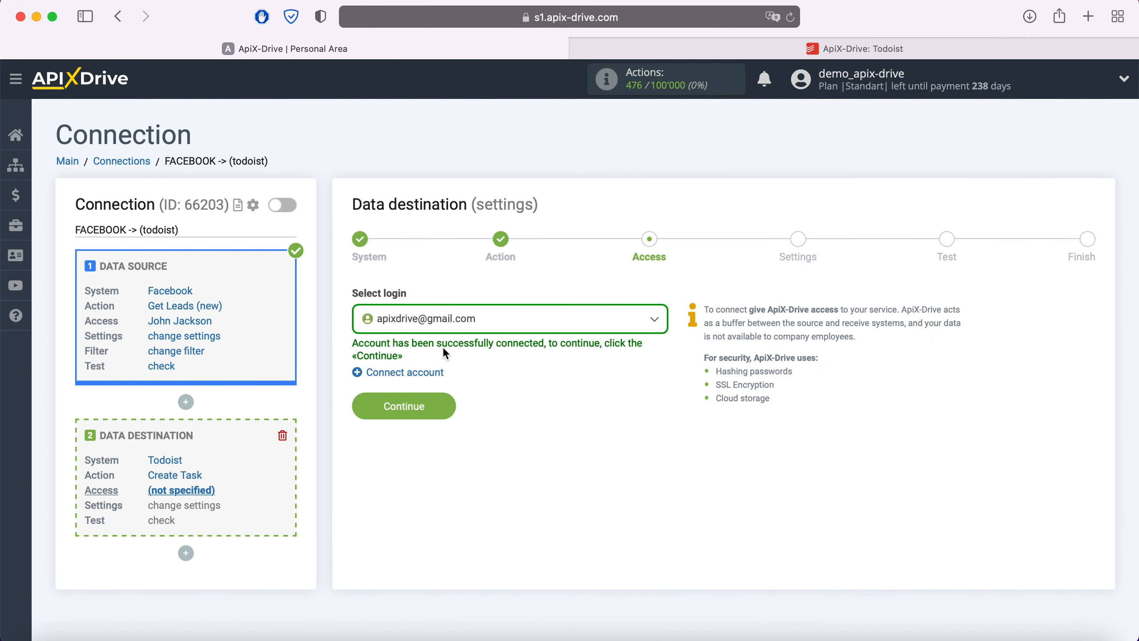
Use the connected Todoist login and put new tasks in the ApiX-Drive project
{"action": "left_click", "coordinate": [501, 333]}
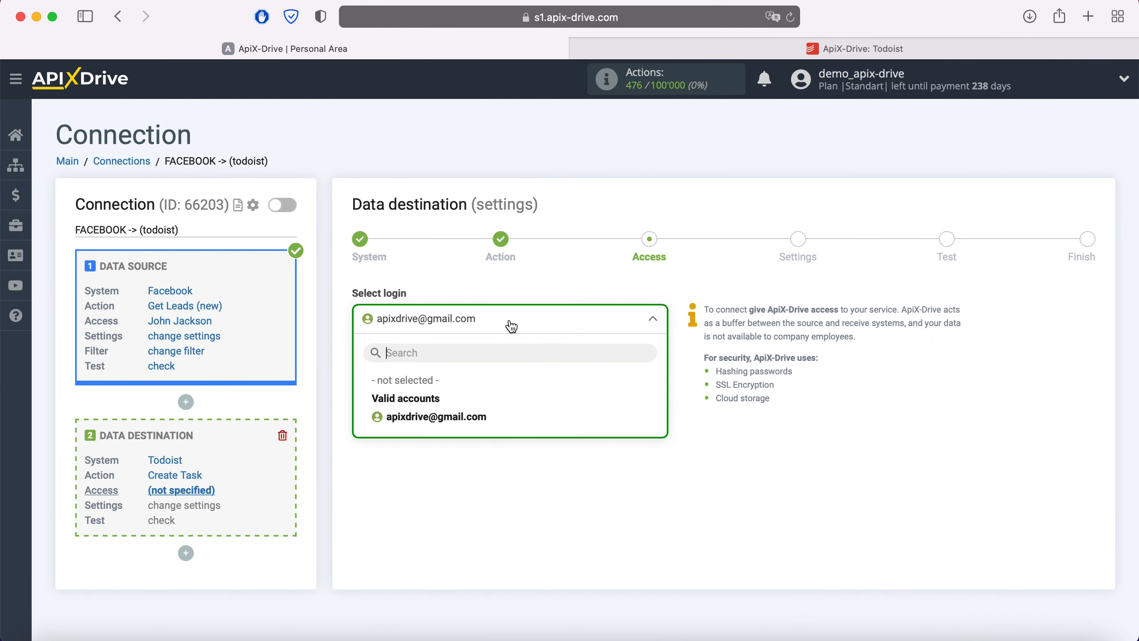
{"action": "left_click", "coordinate": [463, 415]}
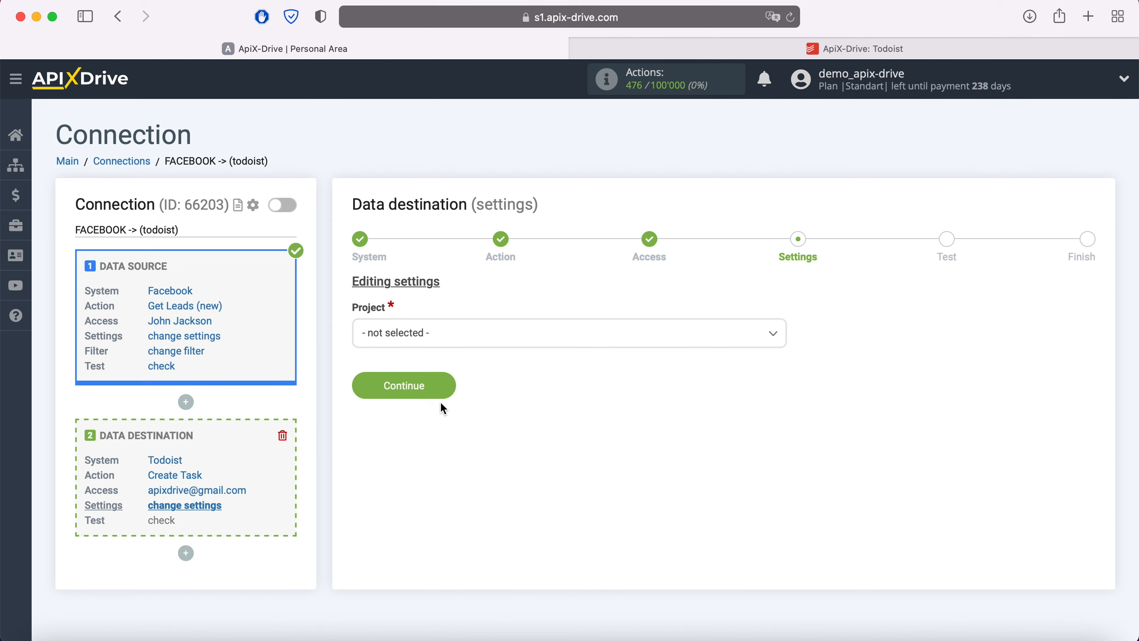
{"action": "left_click", "coordinate": [462, 341]}
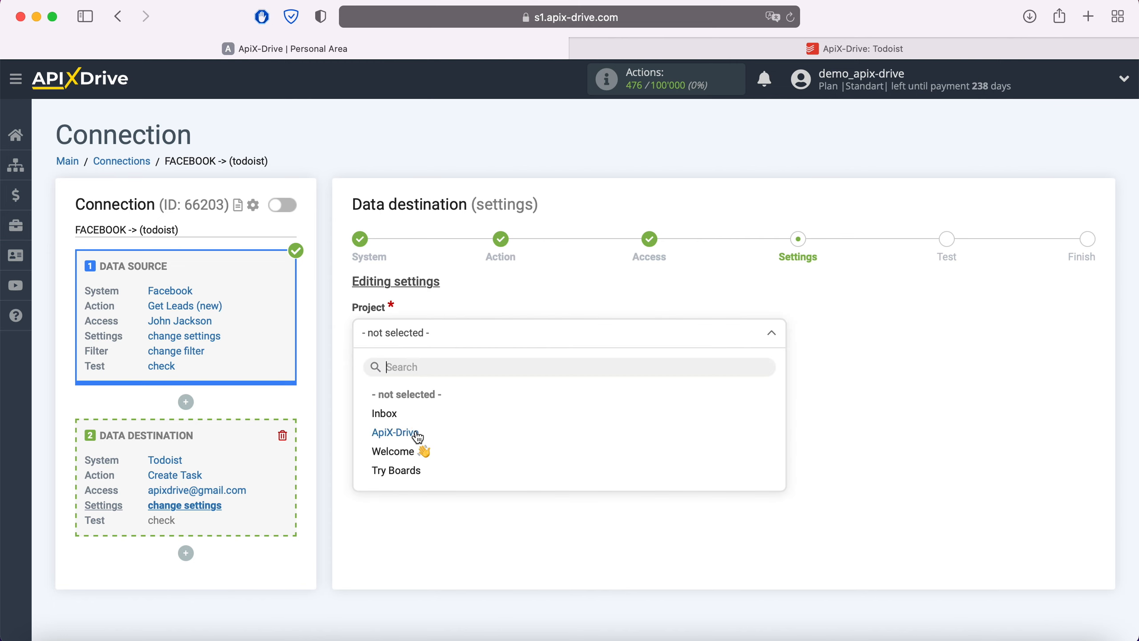
{"action": "left_click", "coordinate": [395, 432]}
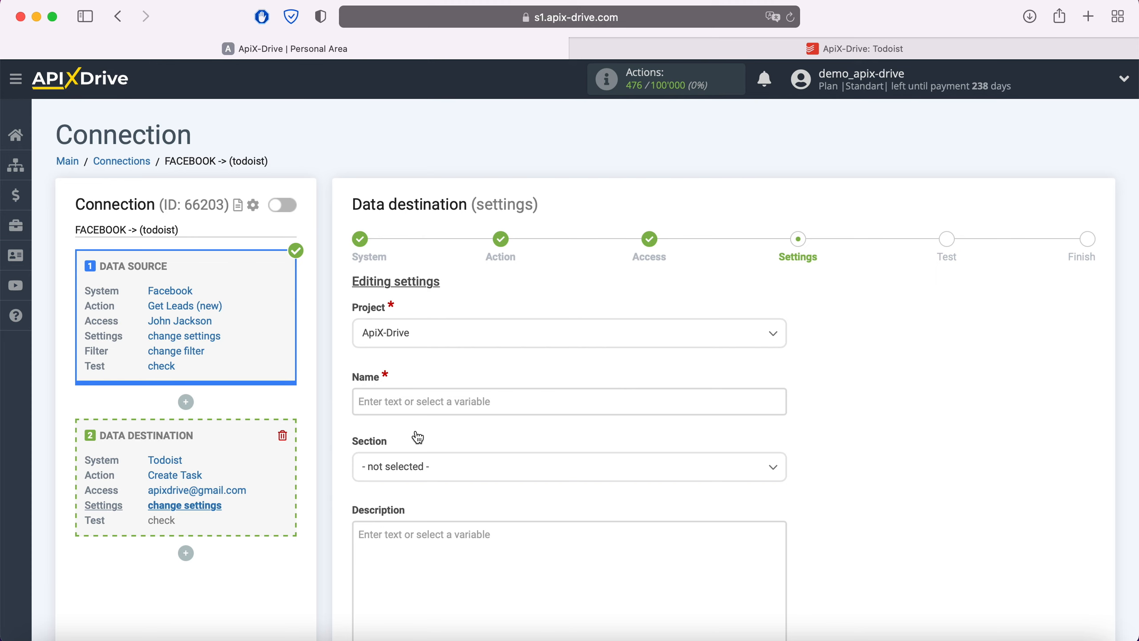
Set the task Name to 'New Lead from Facebook' followed by the full_name variable
{"action": "left_click", "coordinate": [403, 409]}
{"action": "scroll", "coordinate": [630, 367], "scroll_direction": "down", "scroll_amount": 5}
{"action": "scroll", "coordinate": [627, 360], "scroll_direction": "down", "scroll_amount": 3}
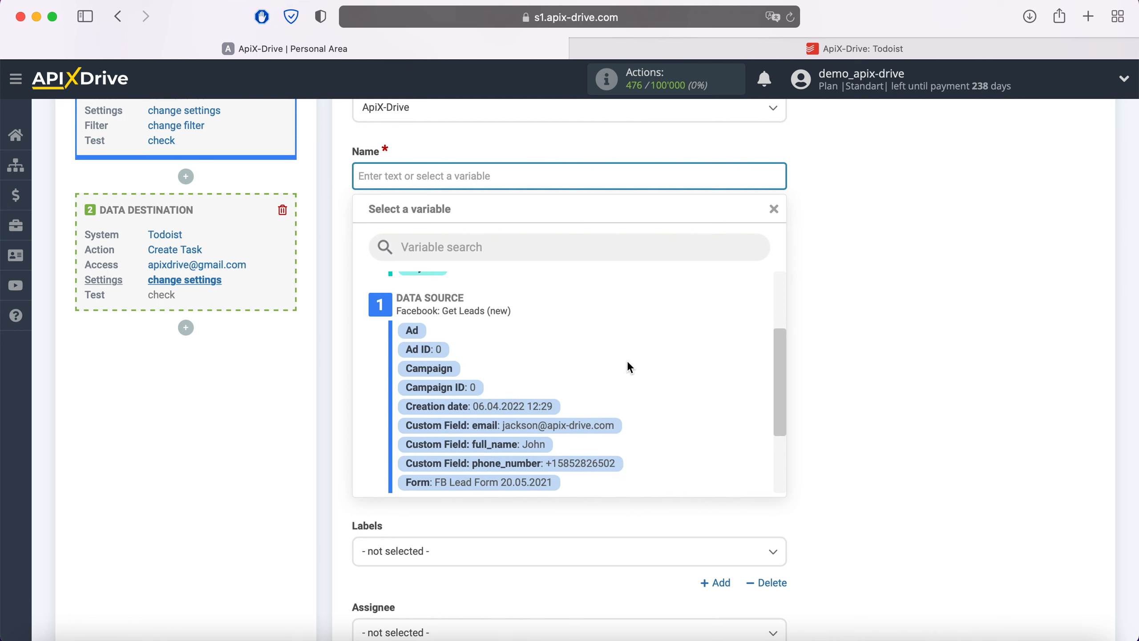
{"action": "left_click", "coordinate": [530, 444]}
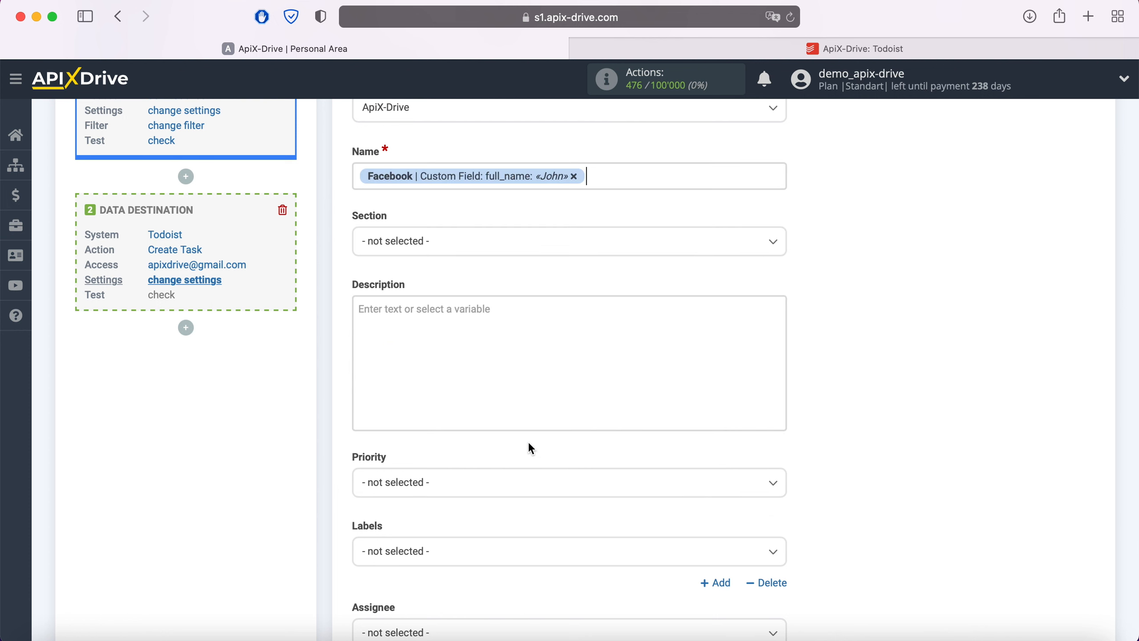
{"action": "left_click", "coordinate": [357, 175]}
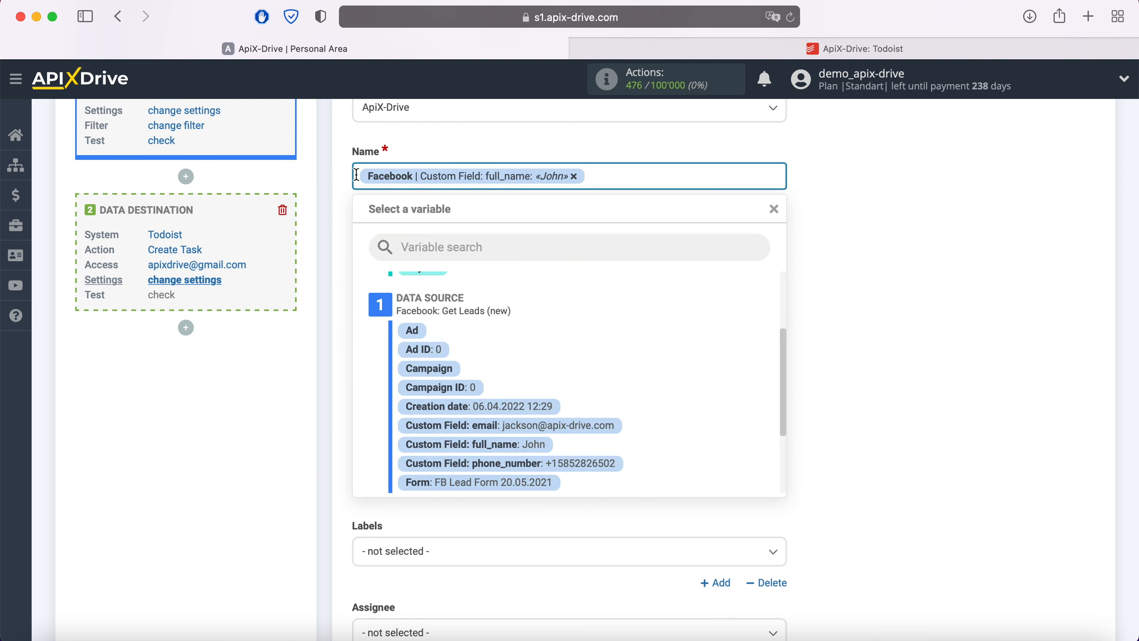
{"action": "type", "text": "New Lead from Facebook"}
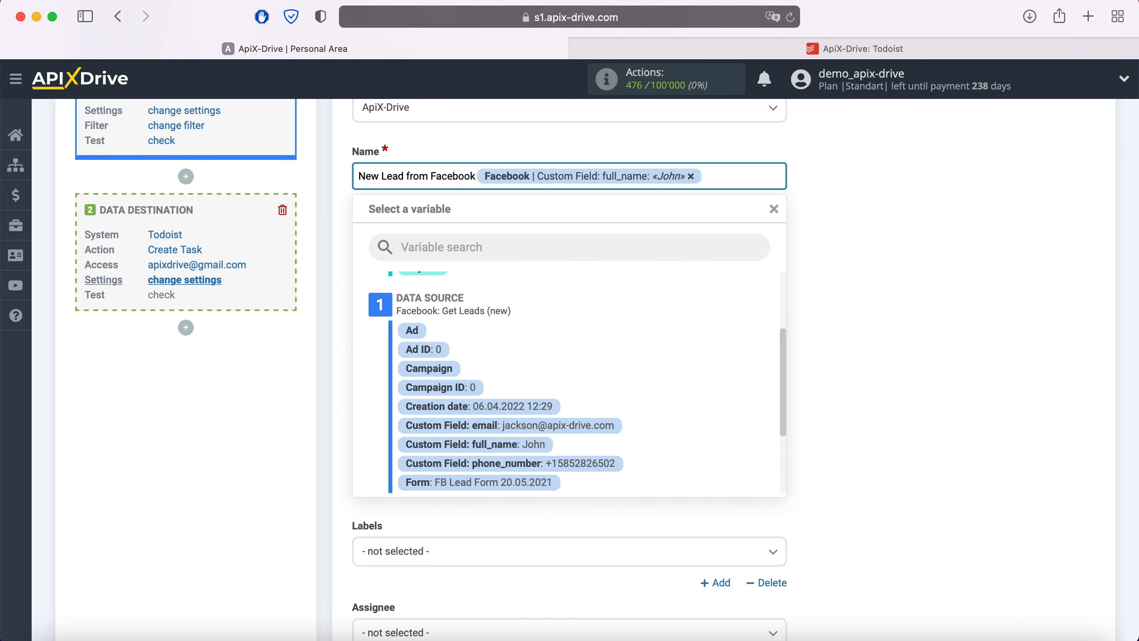
{"action": "left_click", "coordinate": [844, 242]}
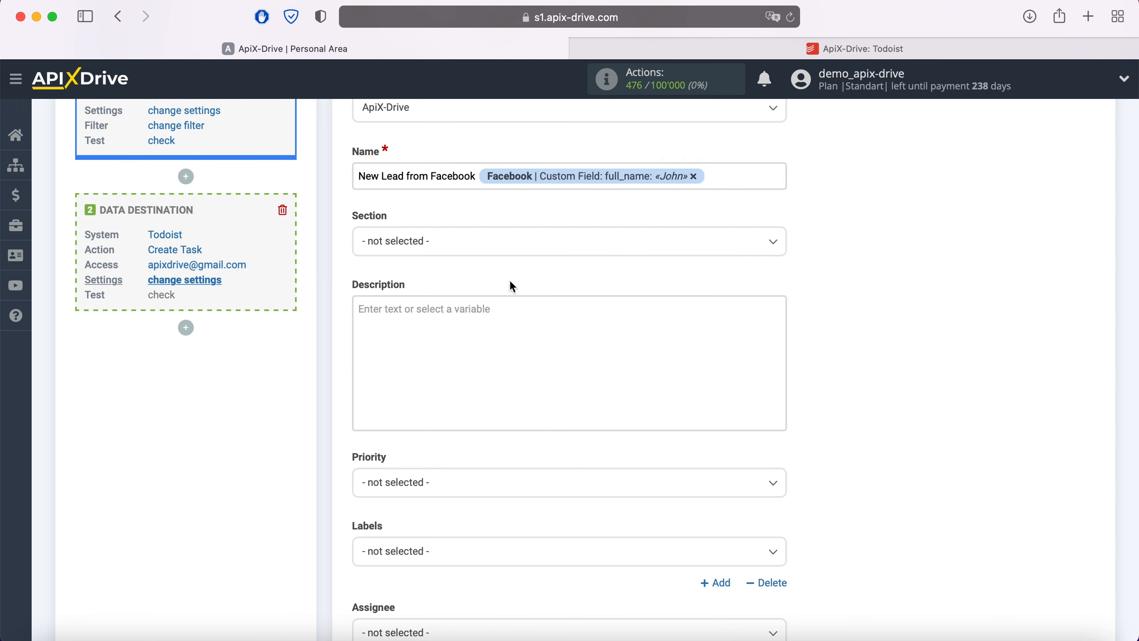
{"action": "left_click", "coordinate": [489, 251]}
Set Section to New and begin the Description with Date and Email lead values
{"action": "left_click", "coordinate": [397, 324]}
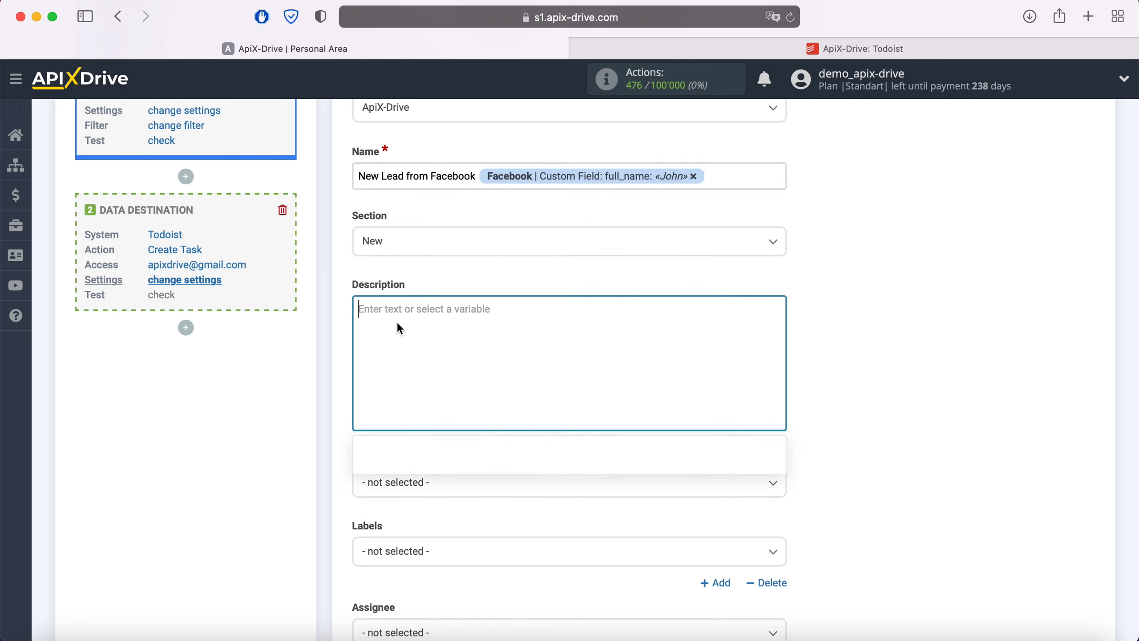
{"action": "scroll", "coordinate": [398, 323], "scroll_direction": "down", "scroll_amount": 5}
{"action": "type", "text": "Date"}
{"action": "scroll", "coordinate": [592, 424], "scroll_direction": "down", "scroll_amount": 1}
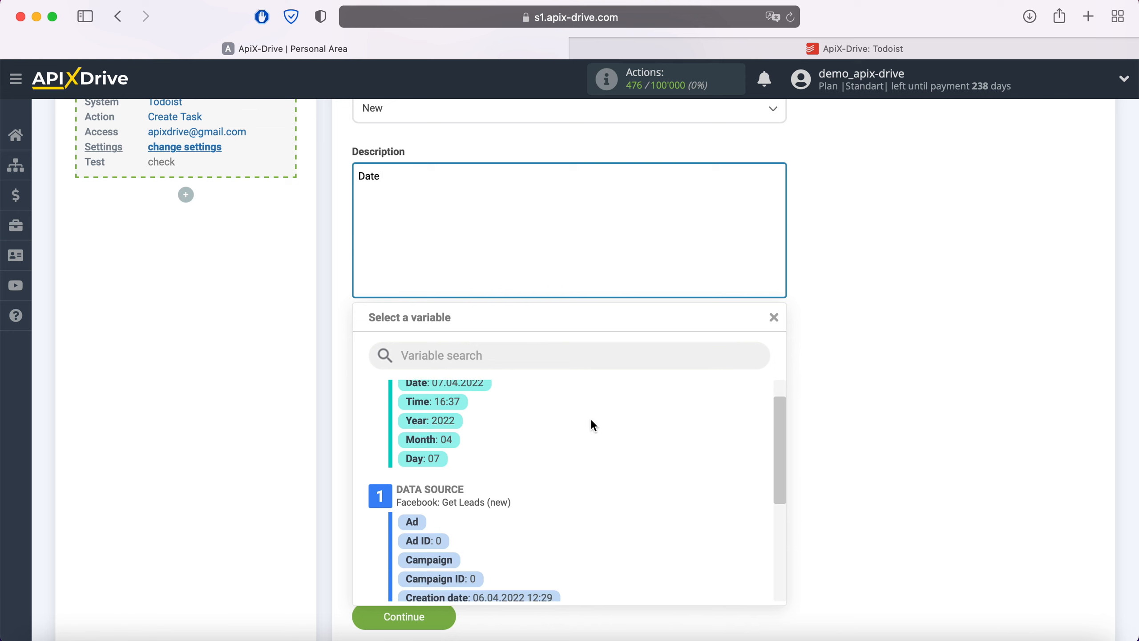
{"action": "scroll", "coordinate": [591, 422], "scroll_direction": "down", "scroll_amount": 3}
{"action": "left_click", "coordinate": [531, 475]}
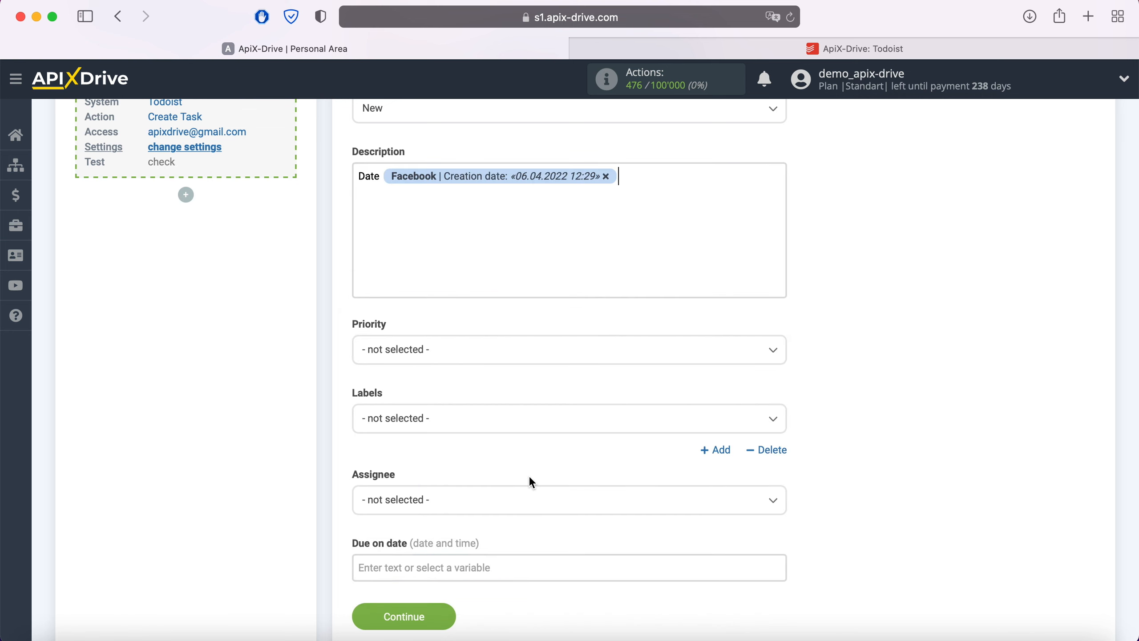
{"action": "key", "text": "Return"}
{"action": "type", "text": "Email"}
{"action": "left_click", "coordinate": [465, 205]}
{"action": "left_click", "coordinate": [554, 492]}
Add Phone, Form and Page lines with the lead's variables to the Description
{"action": "key", "text": "Return"}
{"action": "type", "text": "Phone"}
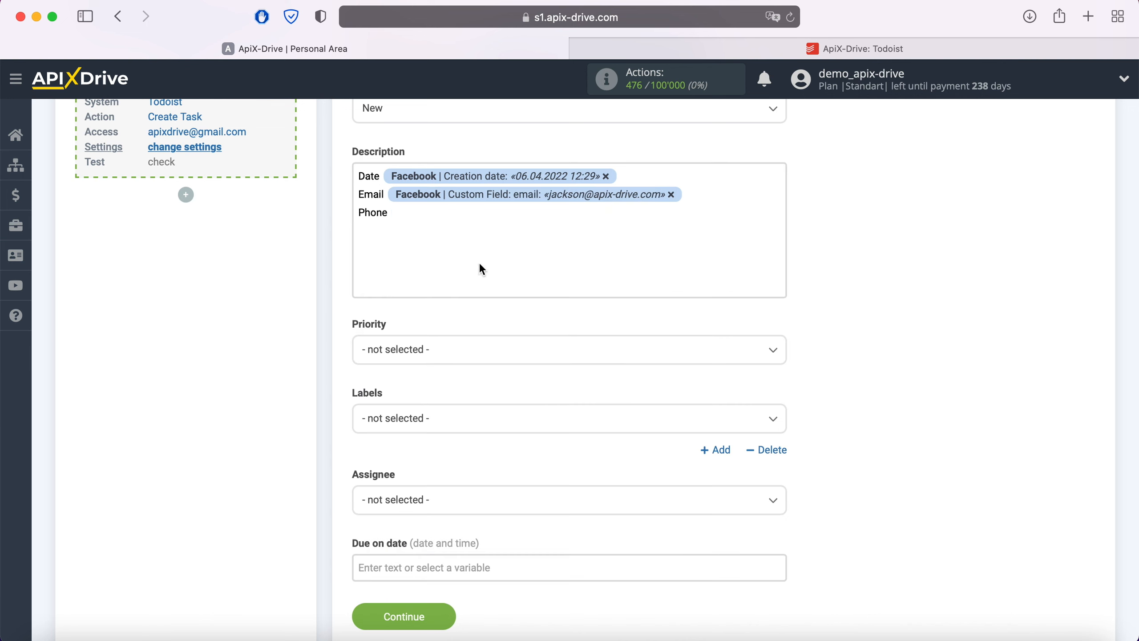
{"action": "left_click", "coordinate": [459, 220]}
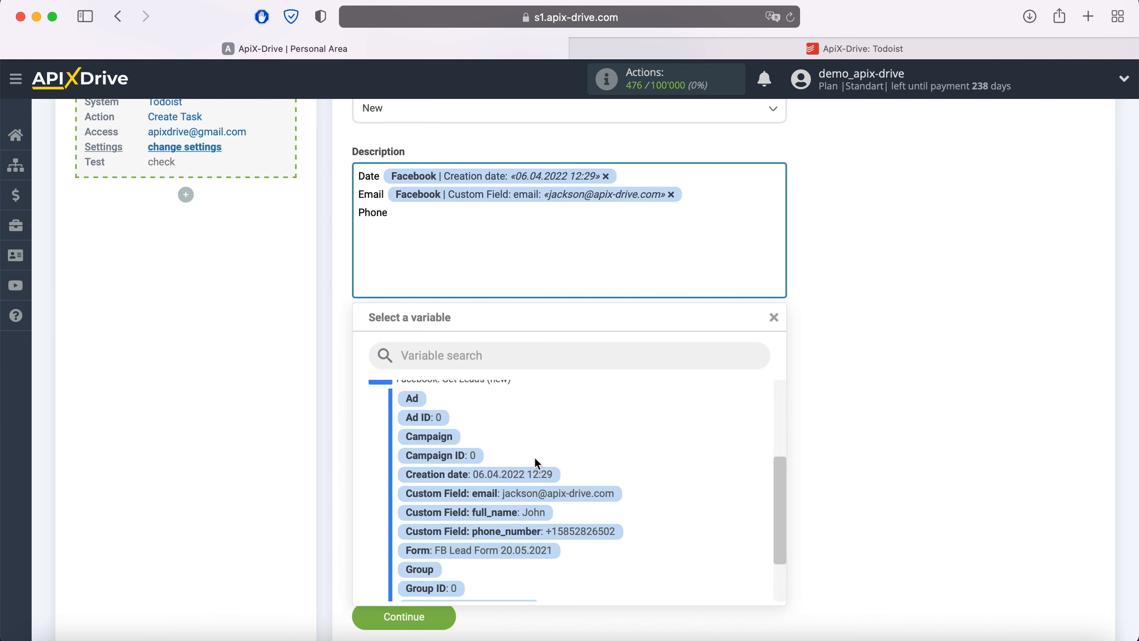
{"action": "left_click", "coordinate": [574, 534]}
{"action": "key", "text": "Return"}
{"action": "type", "text": "Form"}
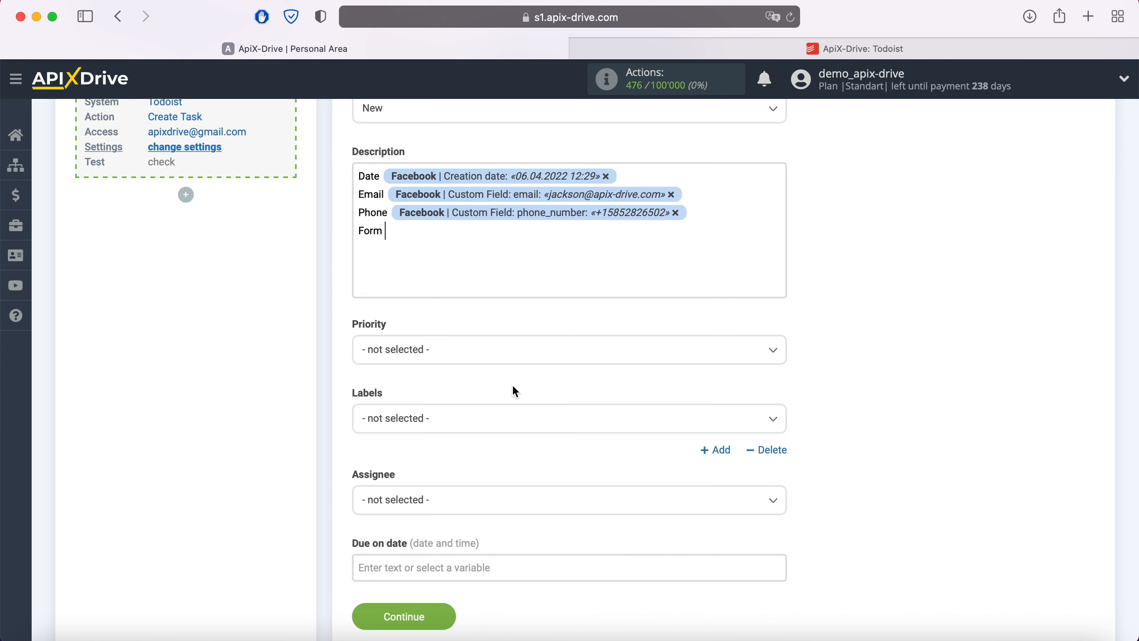
{"action": "left_click", "coordinate": [453, 233]}
{"action": "left_click", "coordinate": [527, 552]}
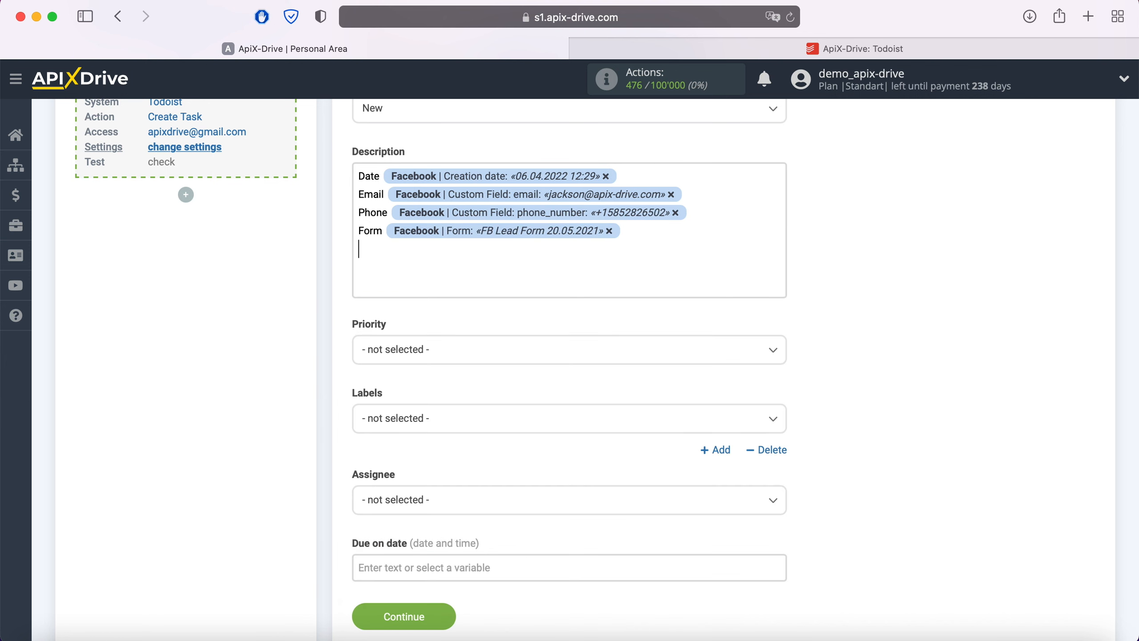
{"action": "key", "text": "Return"}
{"action": "type", "text": "Page"}
{"action": "left_click", "coordinate": [461, 254]}
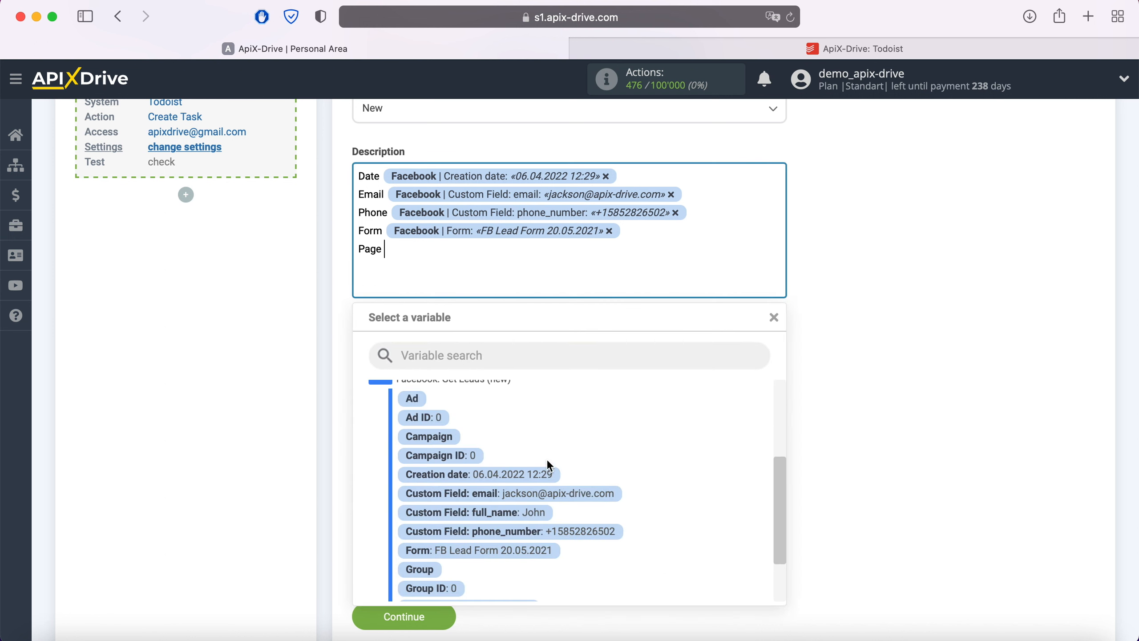
{"action": "scroll", "coordinate": [578, 470], "scroll_direction": "down", "scroll_amount": 1}
{"action": "left_click", "coordinate": [499, 550]}
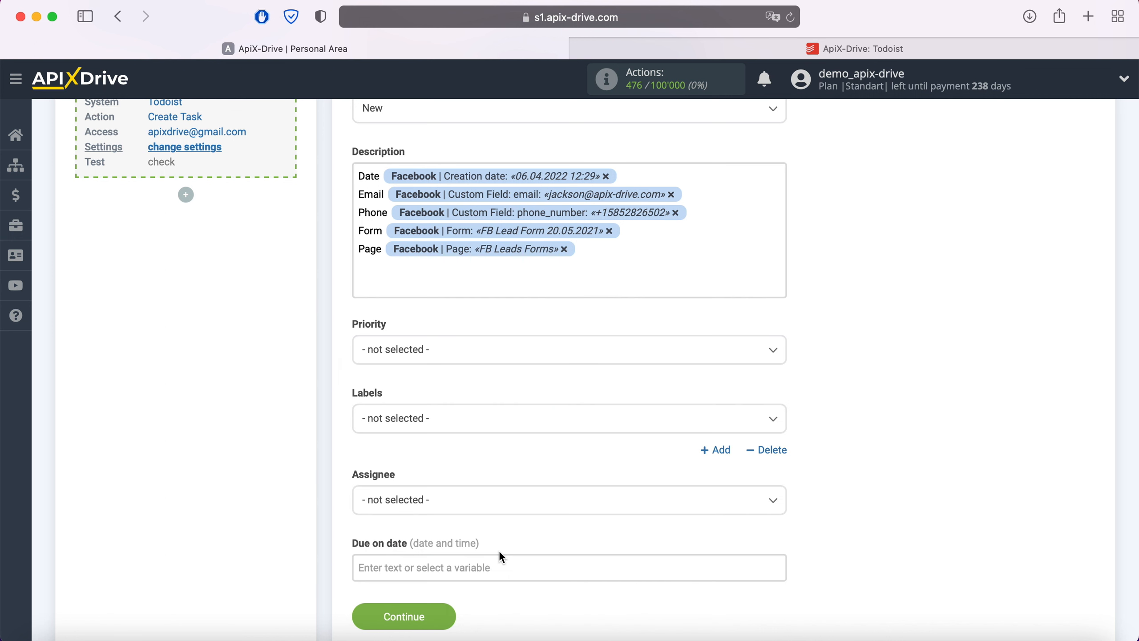
{"action": "left_click", "coordinate": [444, 615]}
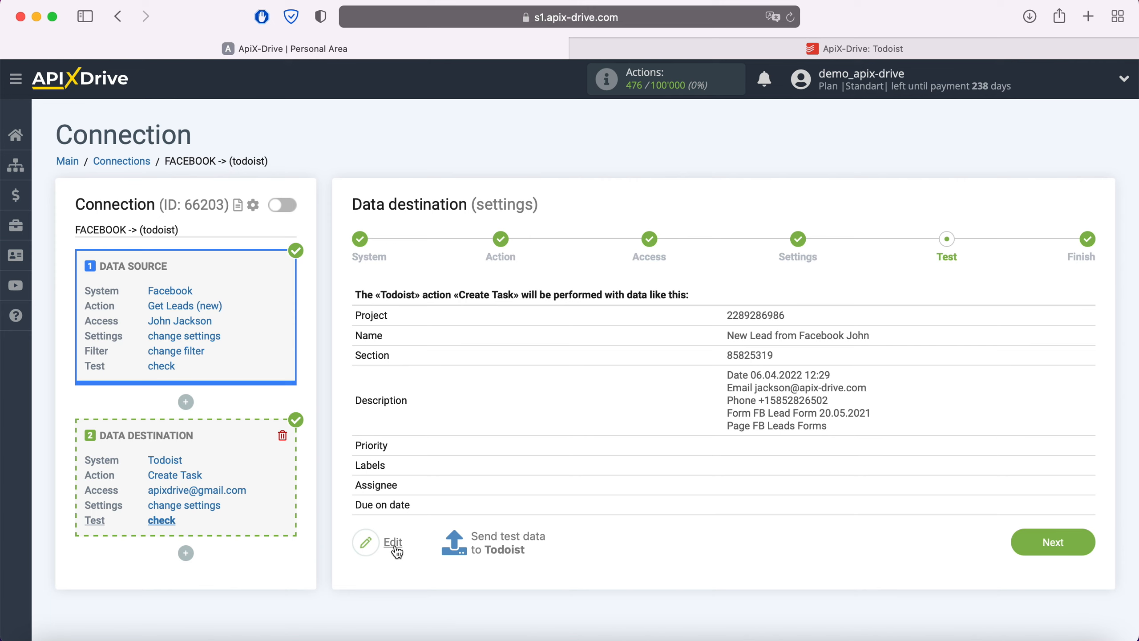
Send test data to Todoist and check the new lead task there
{"action": "left_click", "coordinate": [504, 538]}
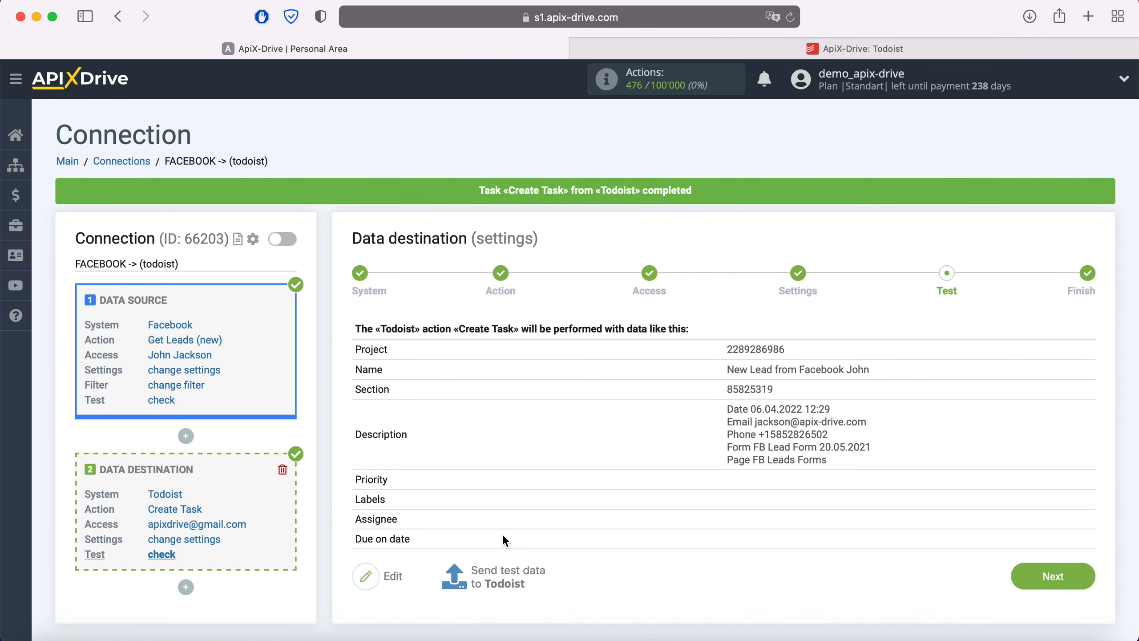
{"action": "left_click", "coordinate": [814, 46]}
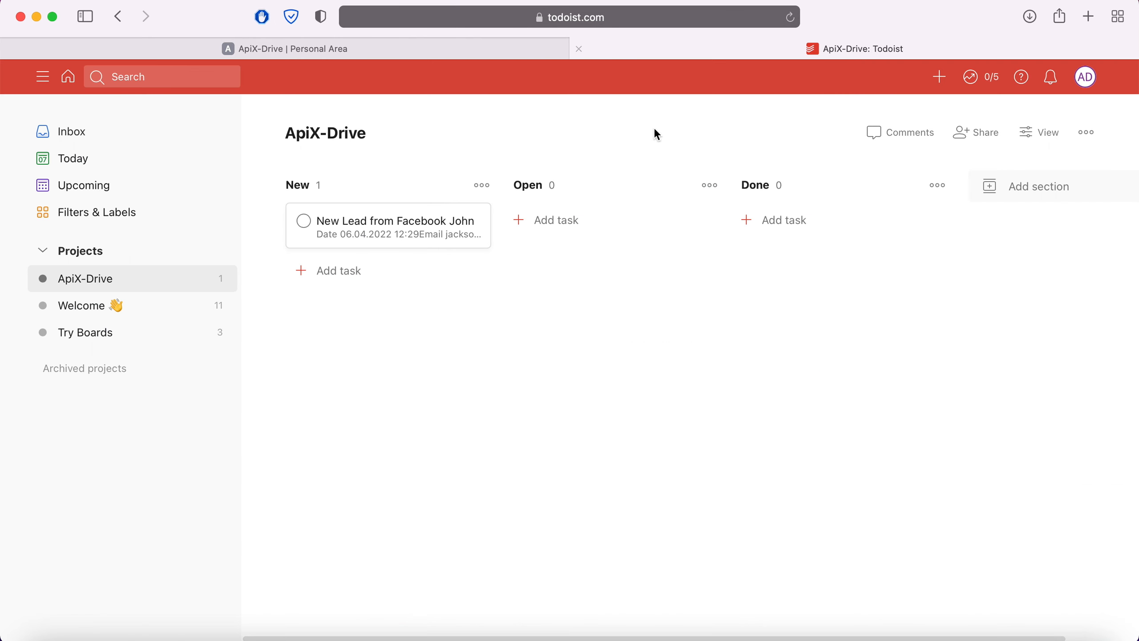
Check the new lead task's details in Todoist, then return to the ApiX-Drive test page
{"action": "left_click", "coordinate": [457, 226]}
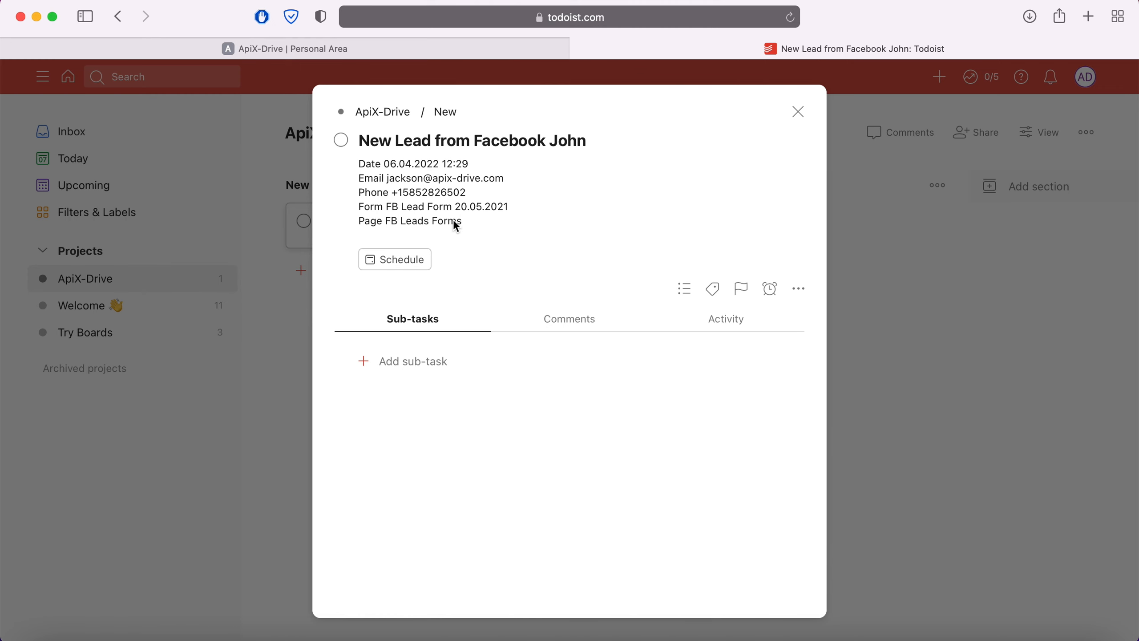
{"action": "left_click", "coordinate": [290, 48]}
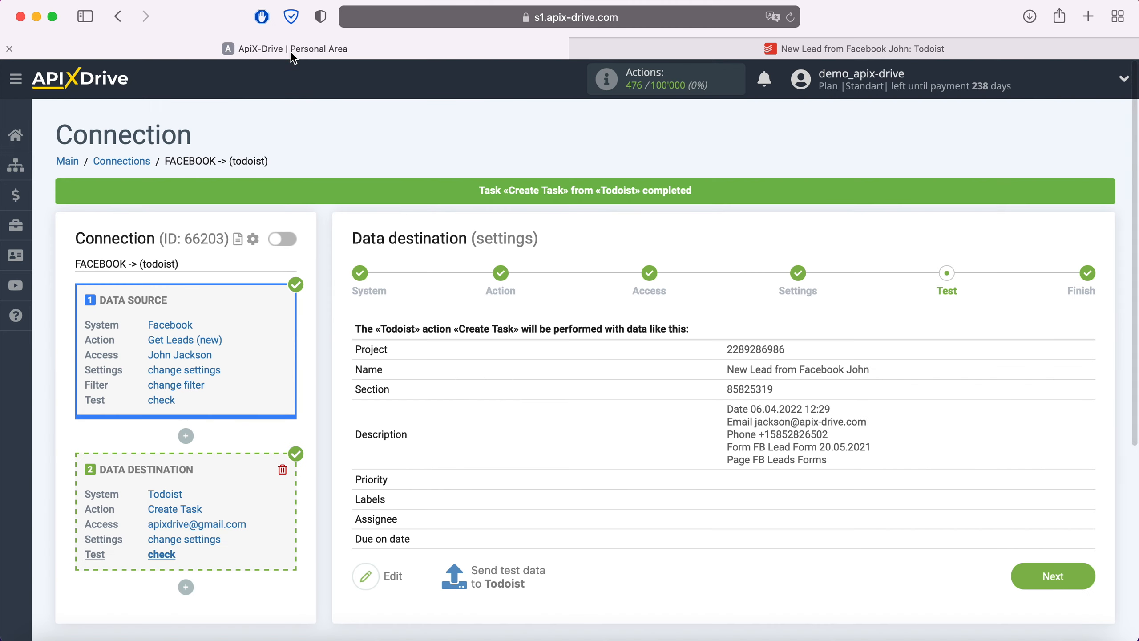
Finish the Todoist destination, enable auto-update, and save a 5-minute update interval
{"action": "left_click", "coordinate": [1026, 575]}
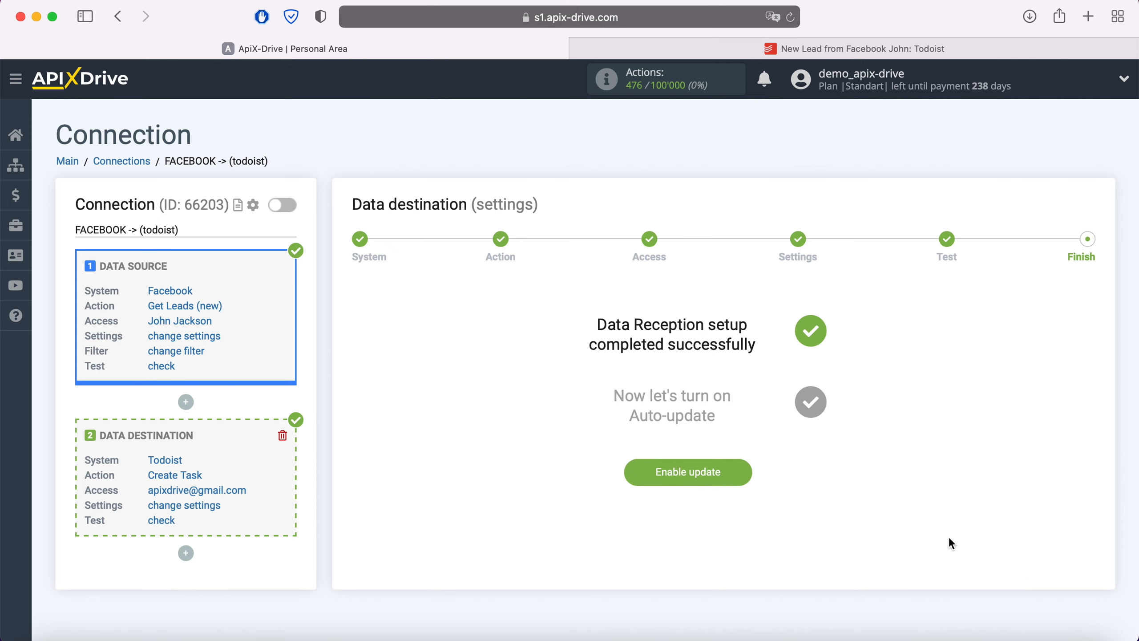
{"action": "left_click", "coordinate": [736, 471]}
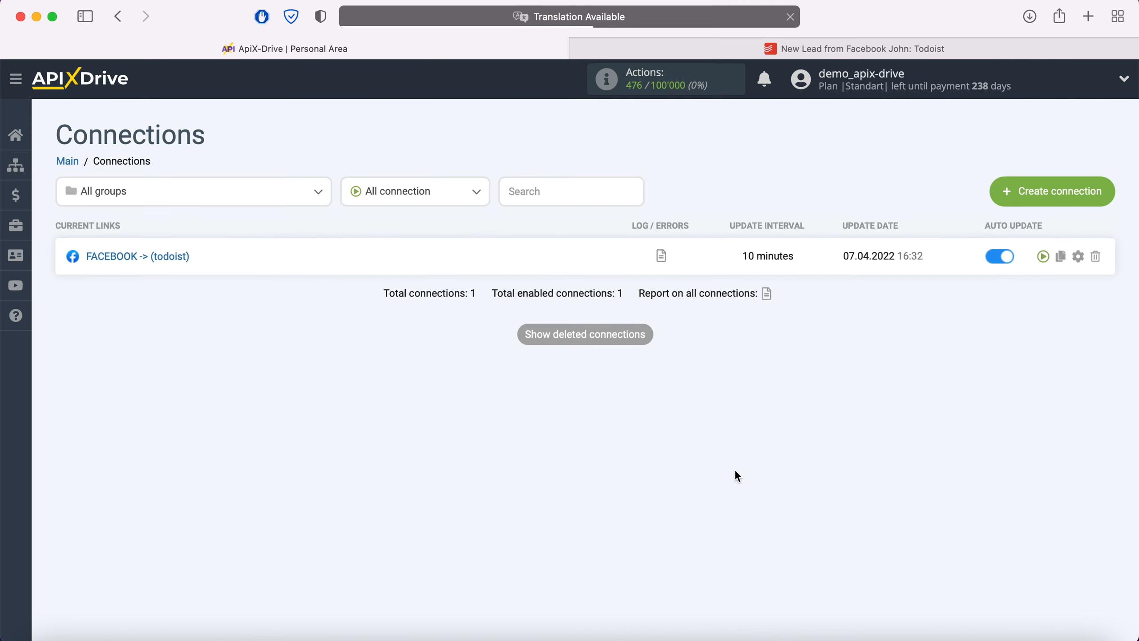
{"action": "left_click", "coordinate": [1079, 257]}
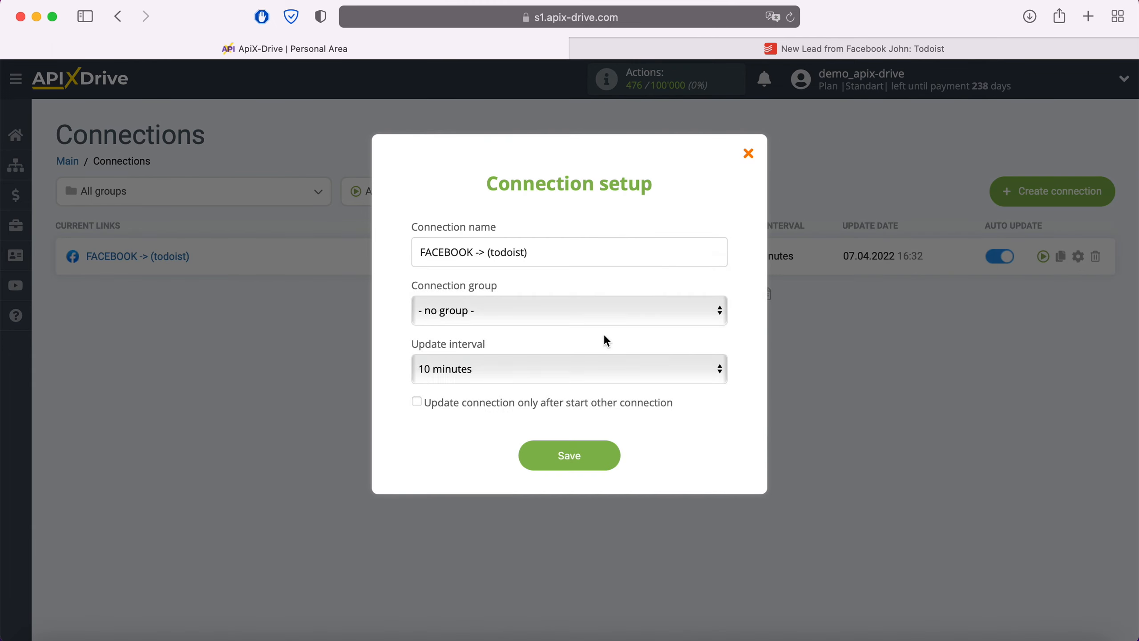
{"action": "left_click", "coordinate": [577, 359]}
{"action": "left_click", "coordinate": [536, 338]}
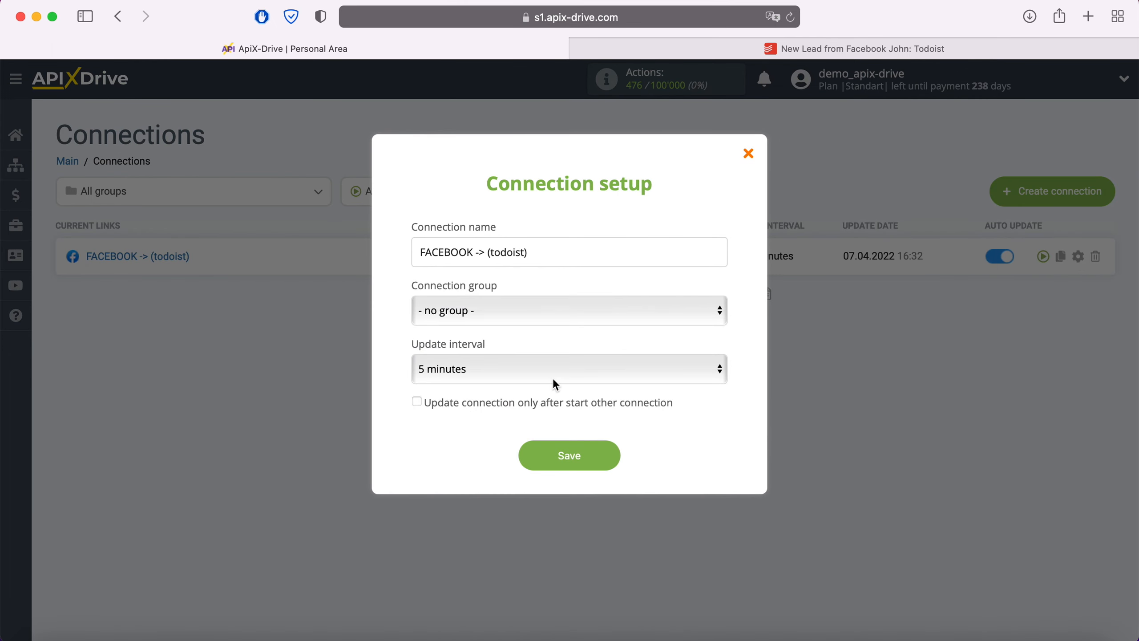
{"action": "left_click", "coordinate": [606, 453]}
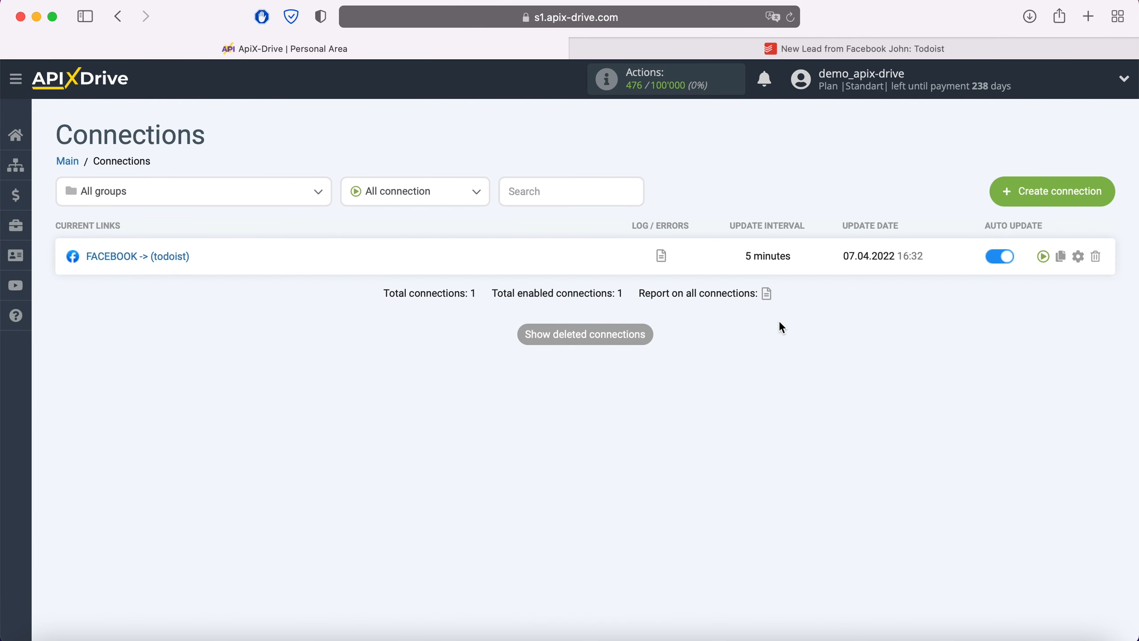